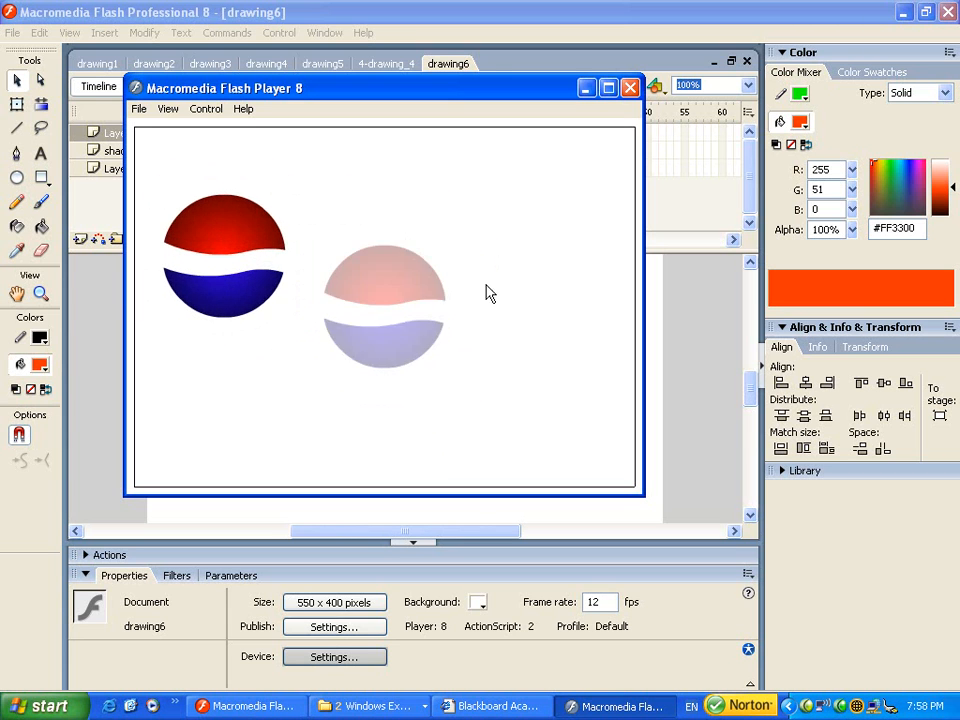
Close the movie preview window and create a new blank Flash Document
{"action": "left_click", "coordinate": [630, 90]}
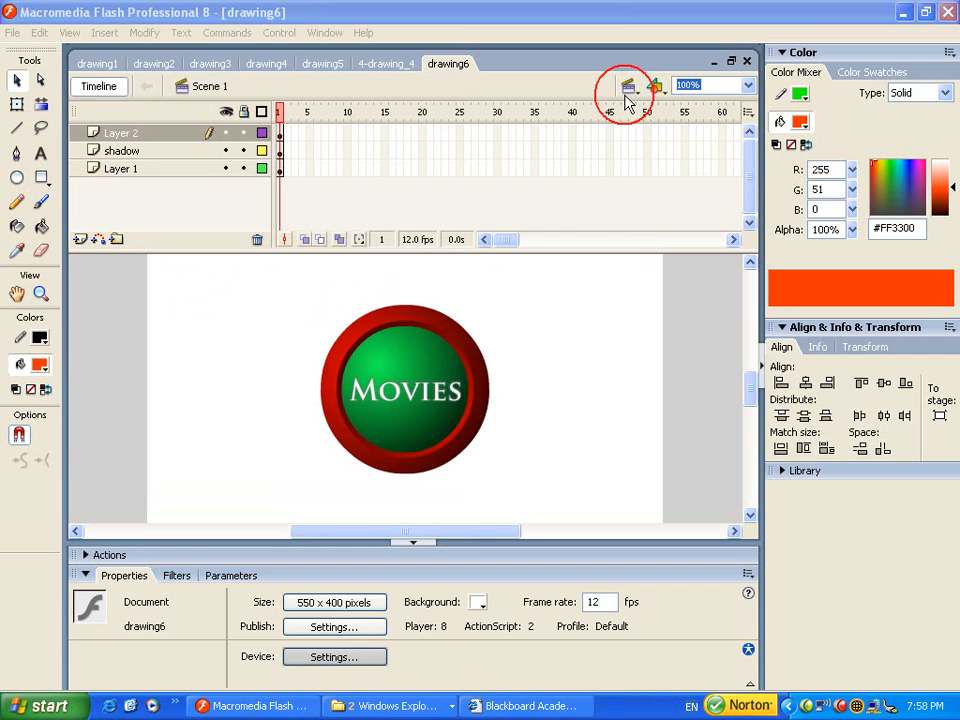
{"action": "key", "text": "ctrl+n"}
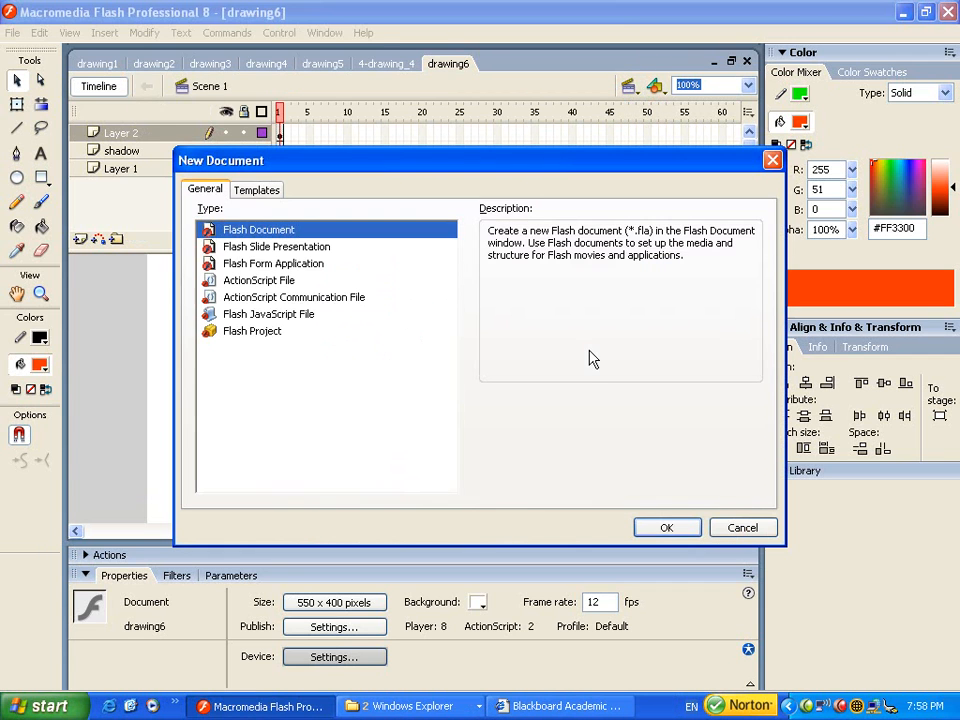
{"action": "left_click", "coordinate": [665, 531]}
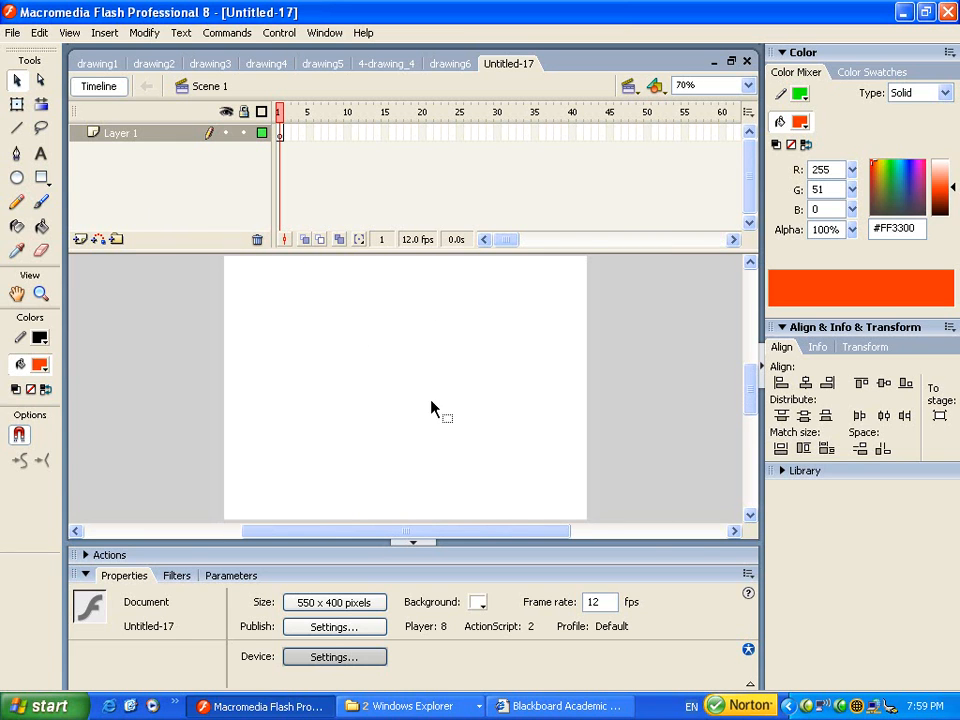
Collapse the Align & Info & Transform and Color panels and expand the Library of the new document
{"action": "left_click", "coordinate": [826, 327]}
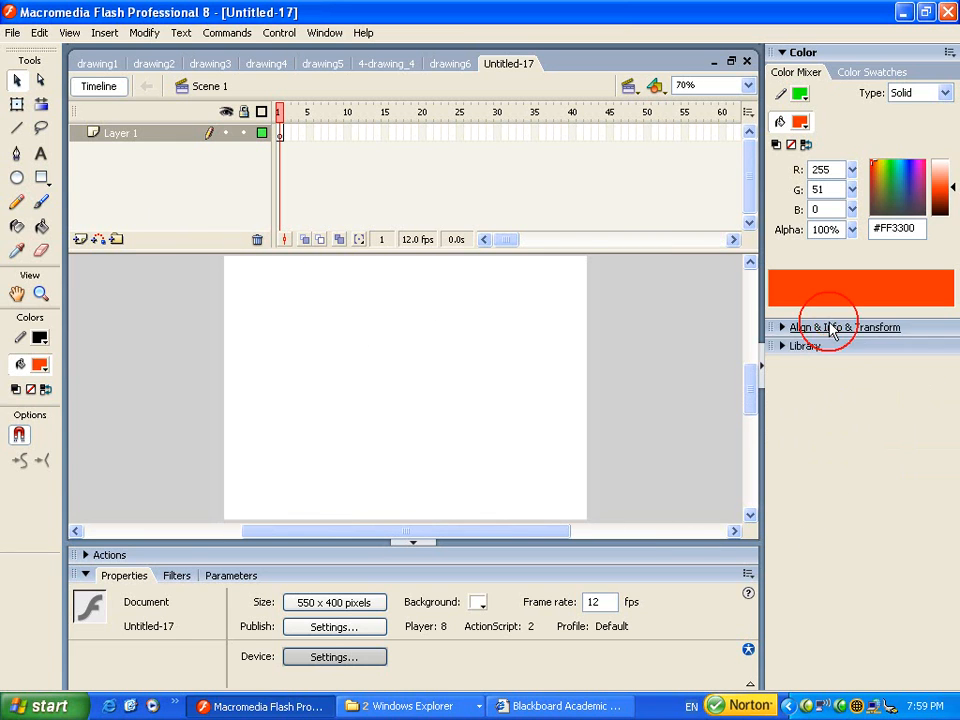
{"action": "left_click", "coordinate": [806, 50]}
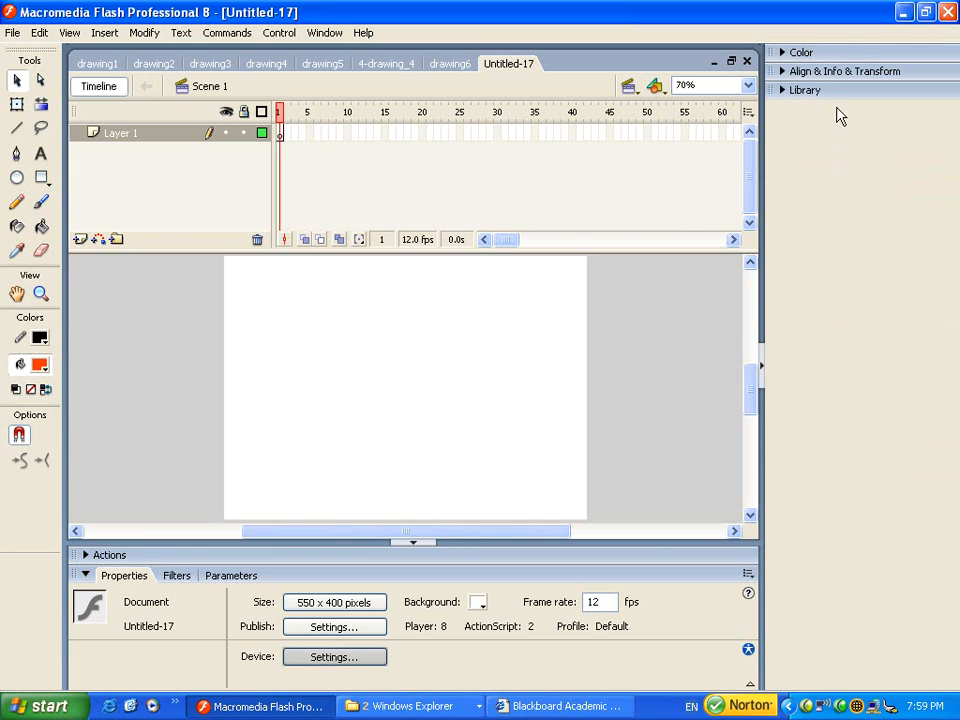
{"action": "left_click", "coordinate": [806, 92]}
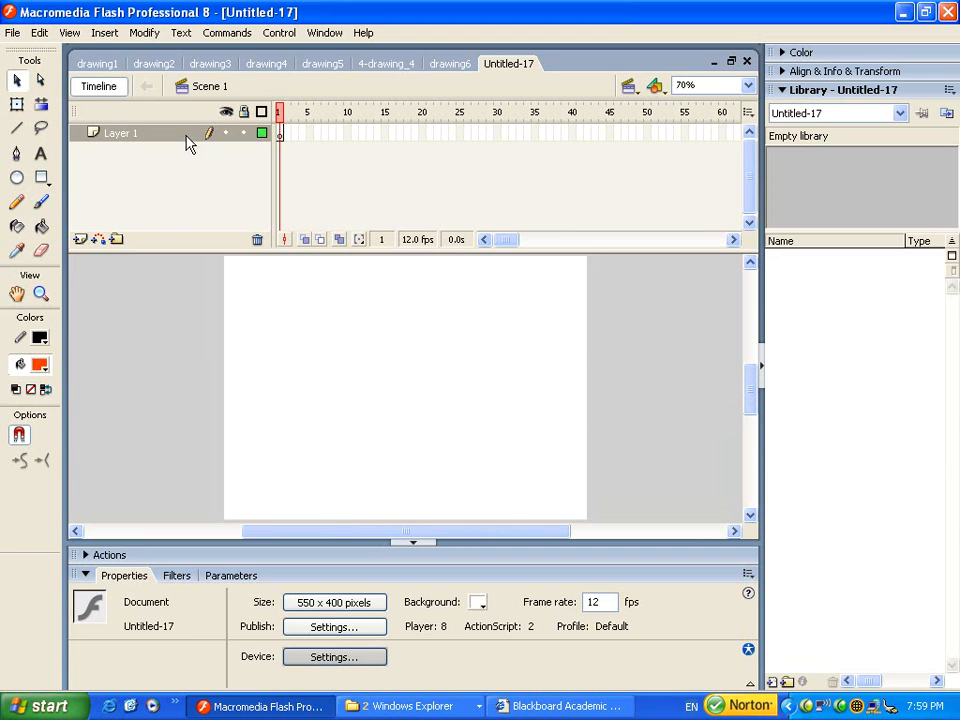
Create a new symbol named "logo" of type Graphic
{"action": "left_click", "coordinate": [105, 34]}
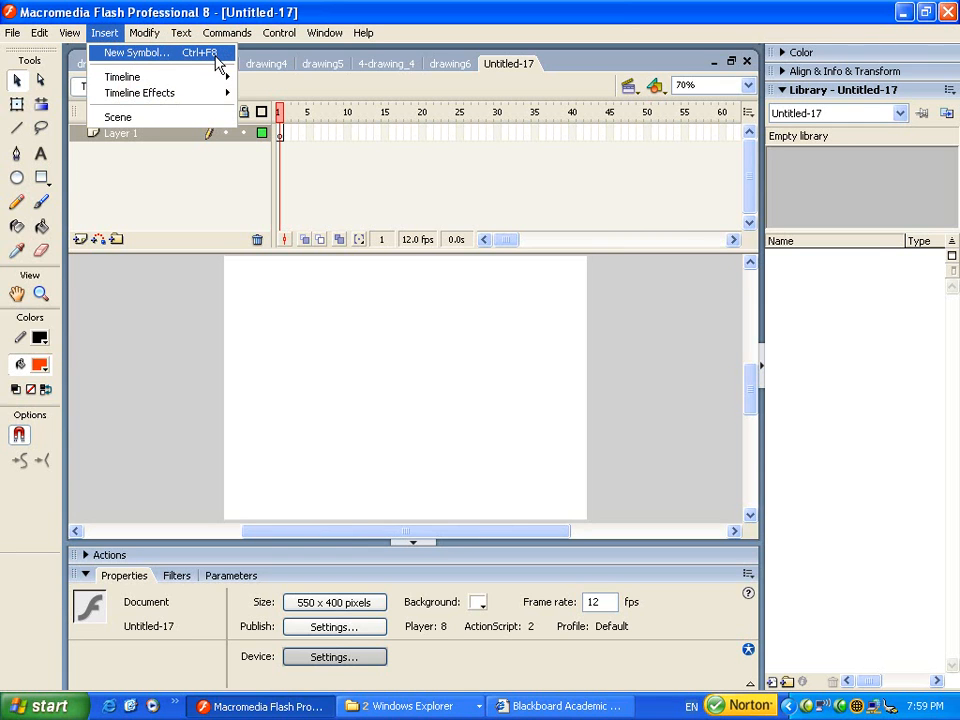
{"action": "left_click", "coordinate": [198, 55]}
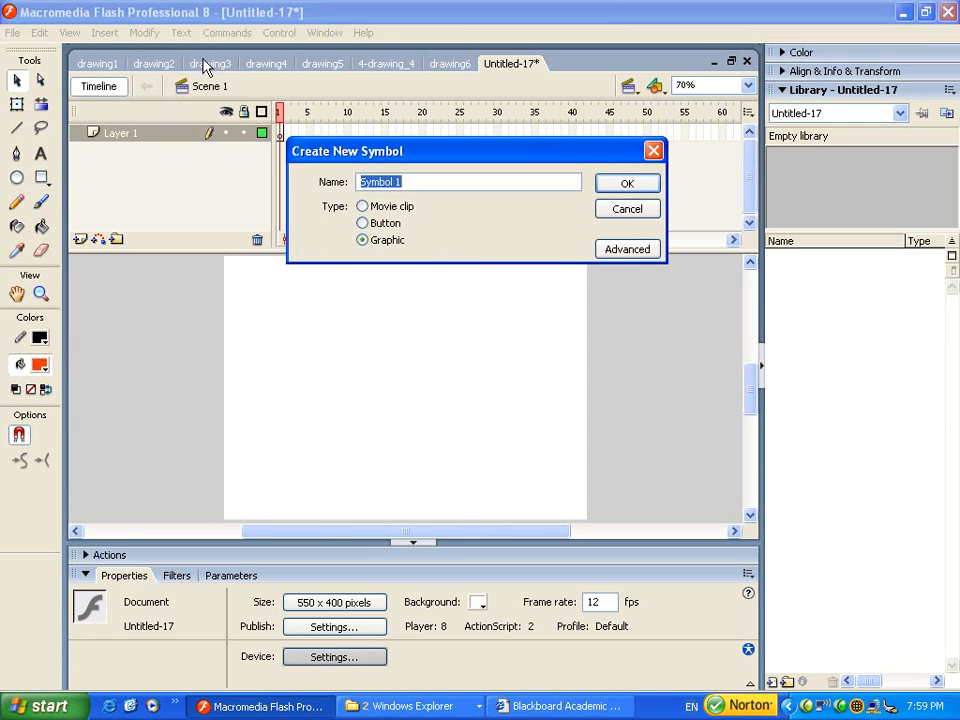
{"action": "left_click_drag", "start_coordinate": [379, 154], "coordinate": [359, 177]}
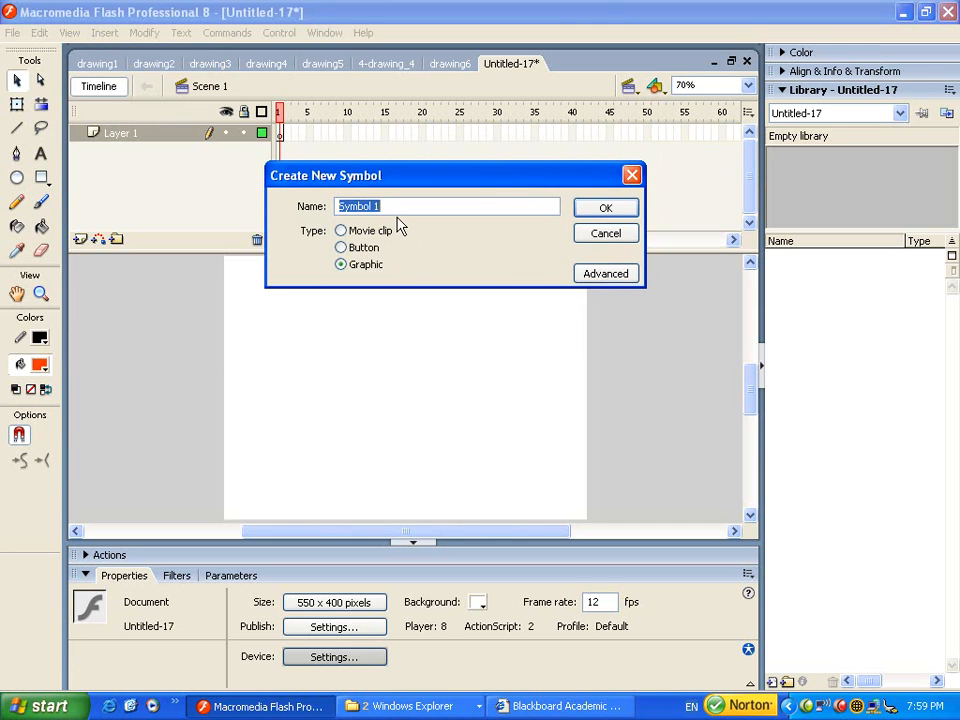
{"action": "type", "text": "logo"}
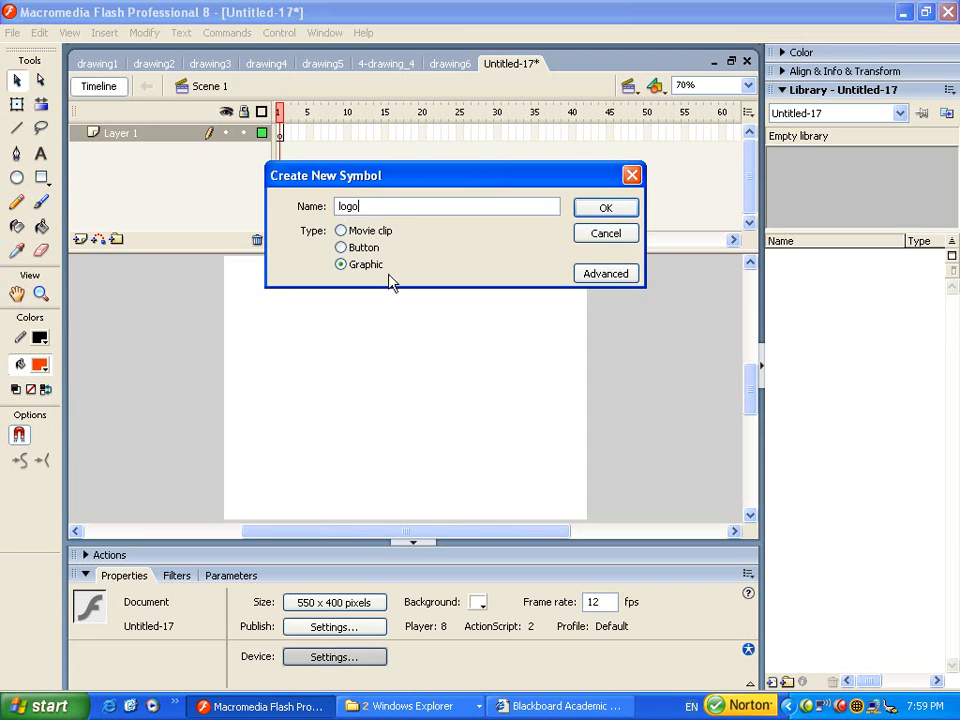
{"action": "left_click", "coordinate": [360, 263]}
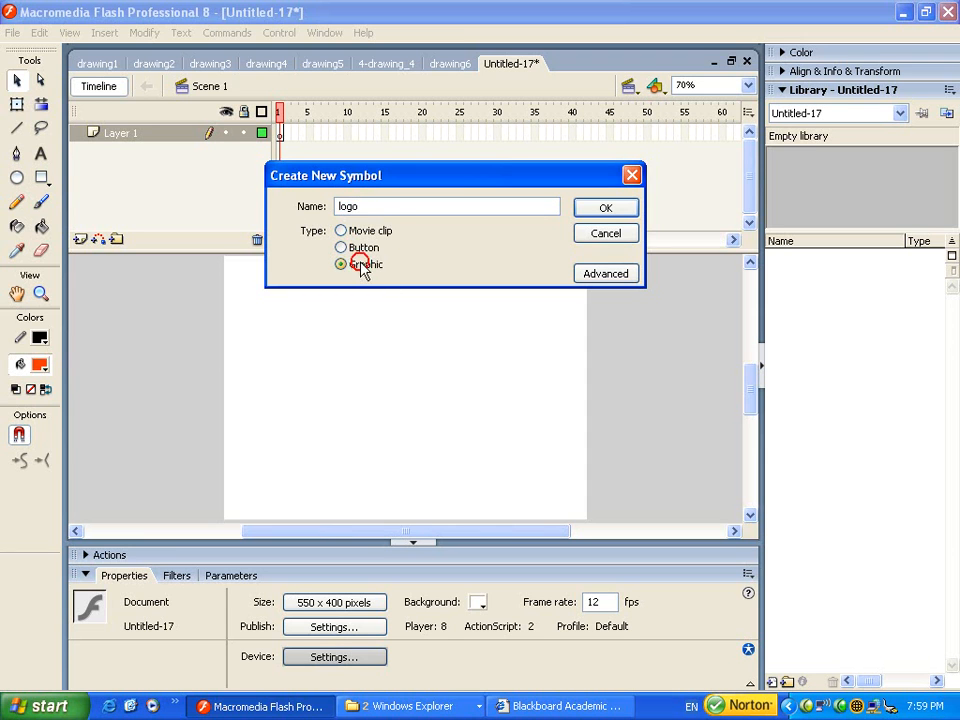
{"action": "left_click", "coordinate": [591, 212]}
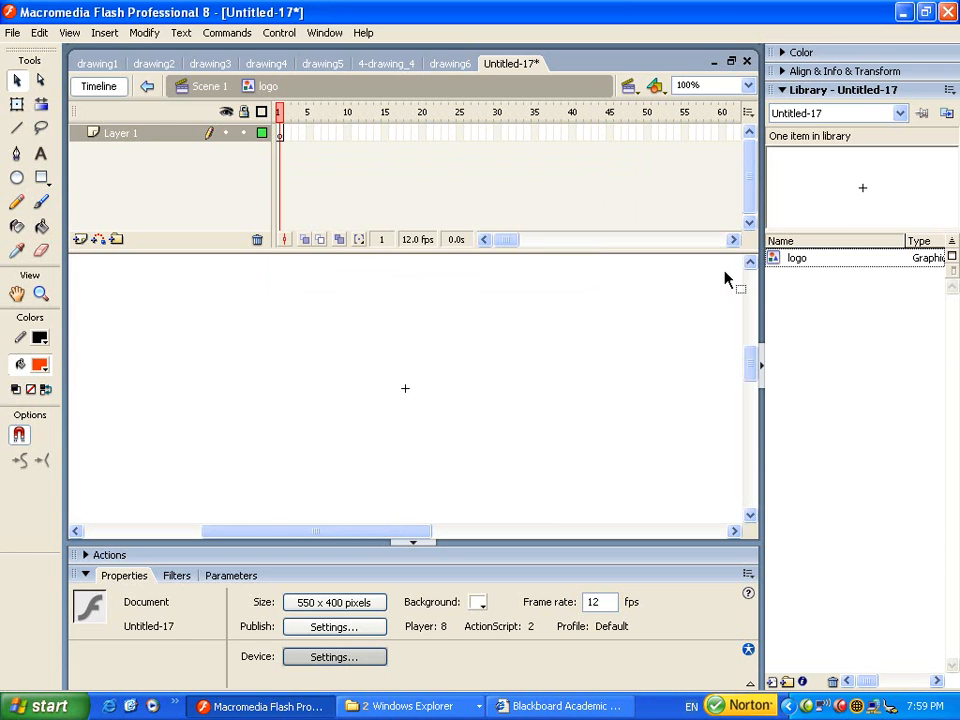
Return to Scene 1 and reopen the logo symbol from the library for editing
{"action": "left_click", "coordinate": [207, 88]}
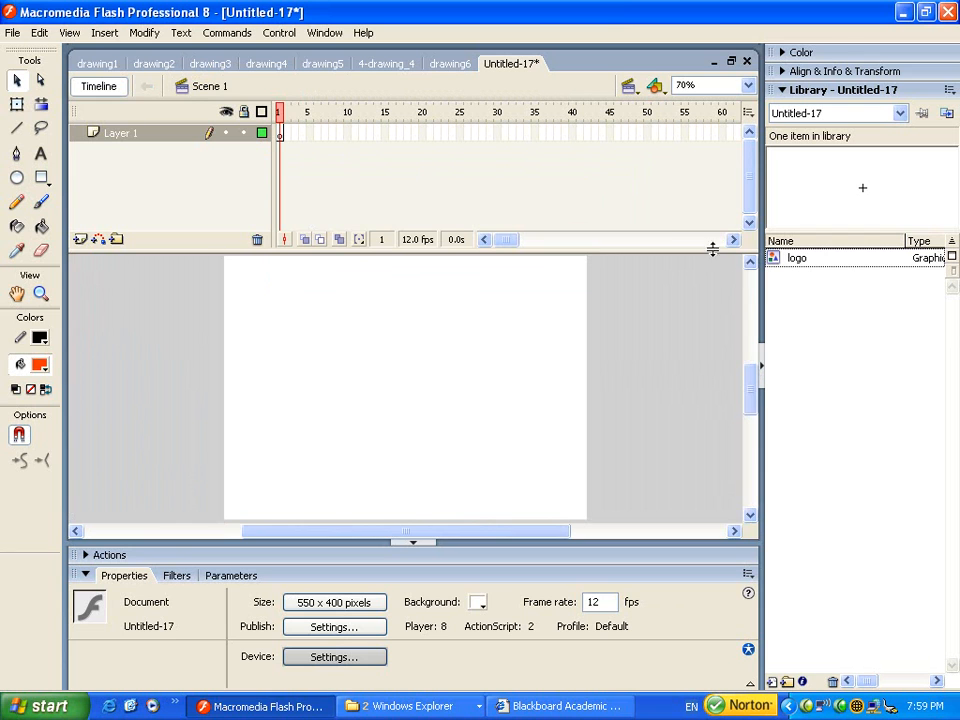
{"action": "double_click", "coordinate": [781, 264]}
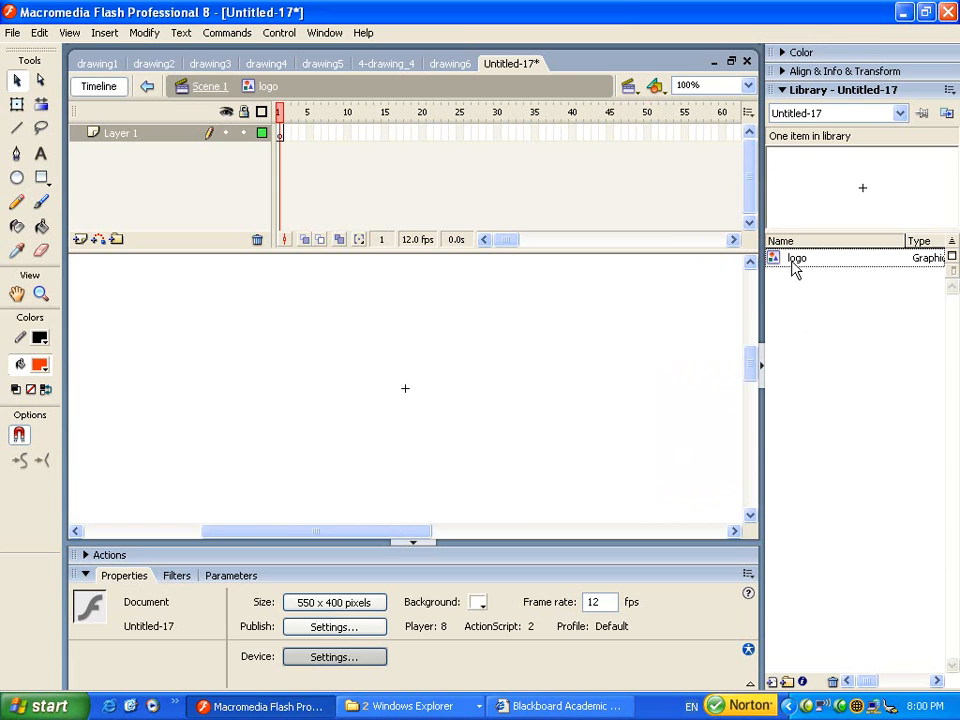
{"action": "left_click_drag", "start_coordinate": [792, 267], "coordinate": [604, 336]}
{"action": "left_click_drag", "start_coordinate": [462, 398], "coordinate": [472, 393]}
Draw a circle about 186 px in diameter centered on the symbol's registration point, filled with the red-to-black radial gradient
{"action": "left_click", "coordinate": [17, 180]}
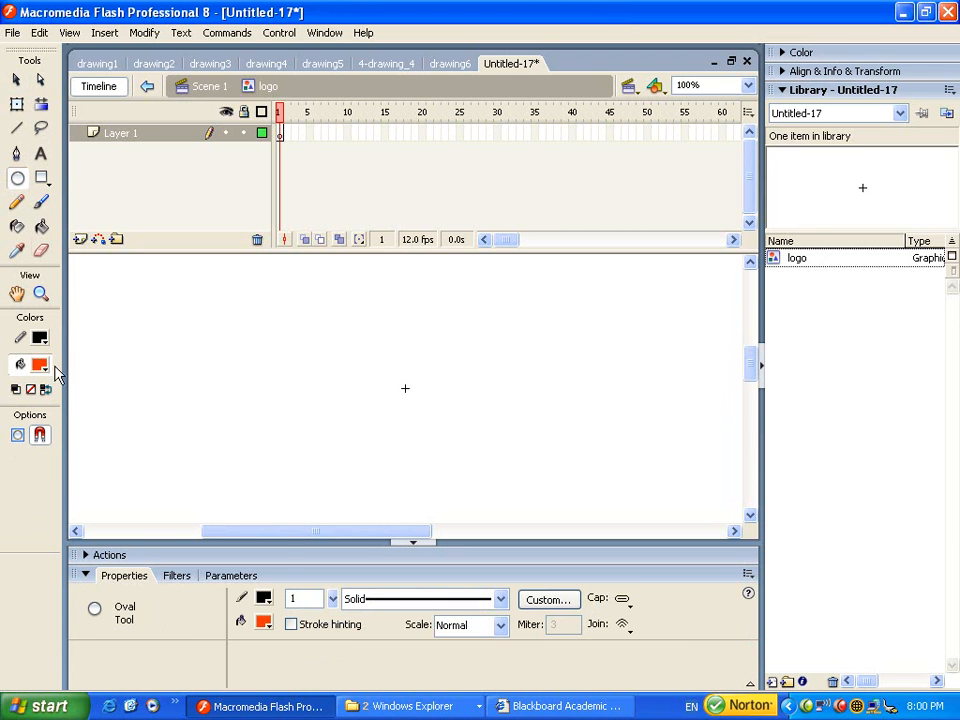
{"action": "left_click", "coordinate": [40, 365]}
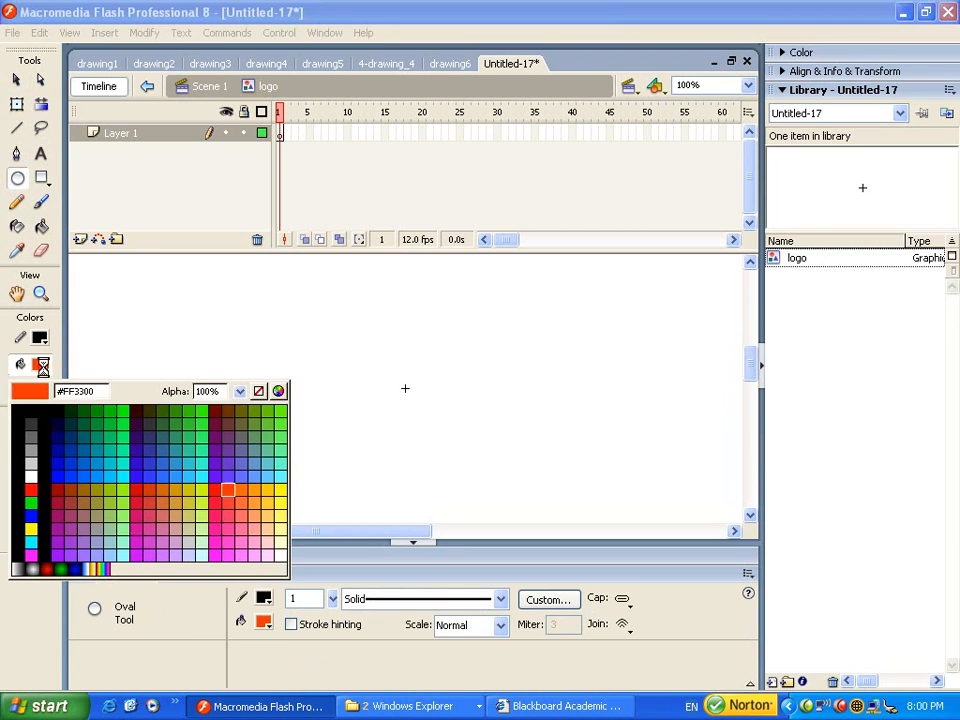
{"action": "left_click", "coordinate": [47, 569]}
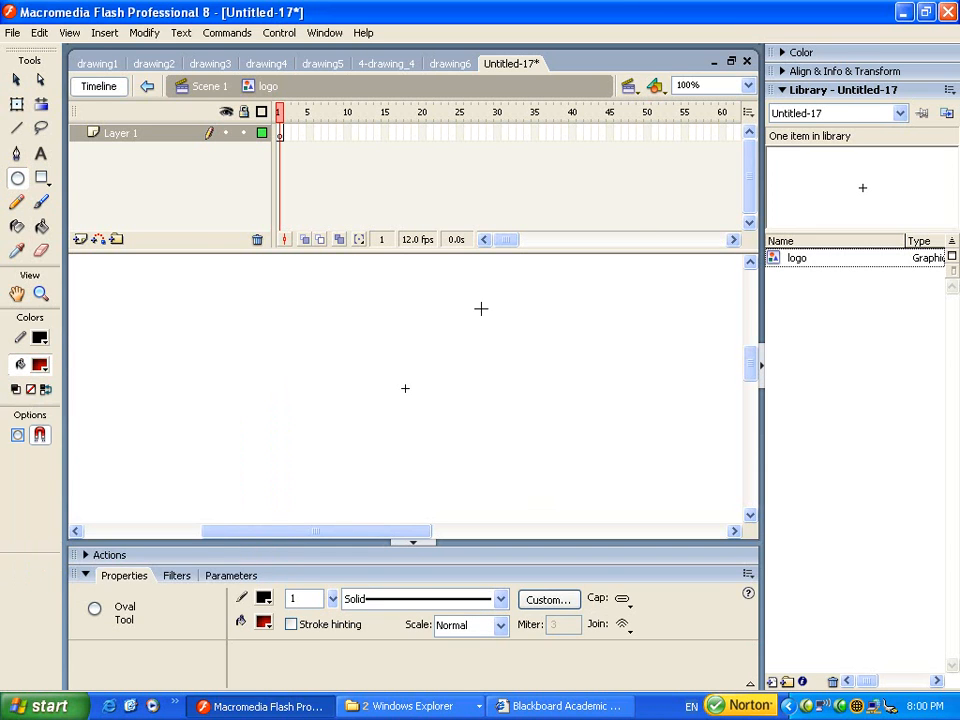
{"action": "left_click_drag", "start_coordinate": [492, 300], "coordinate": [317, 430]}
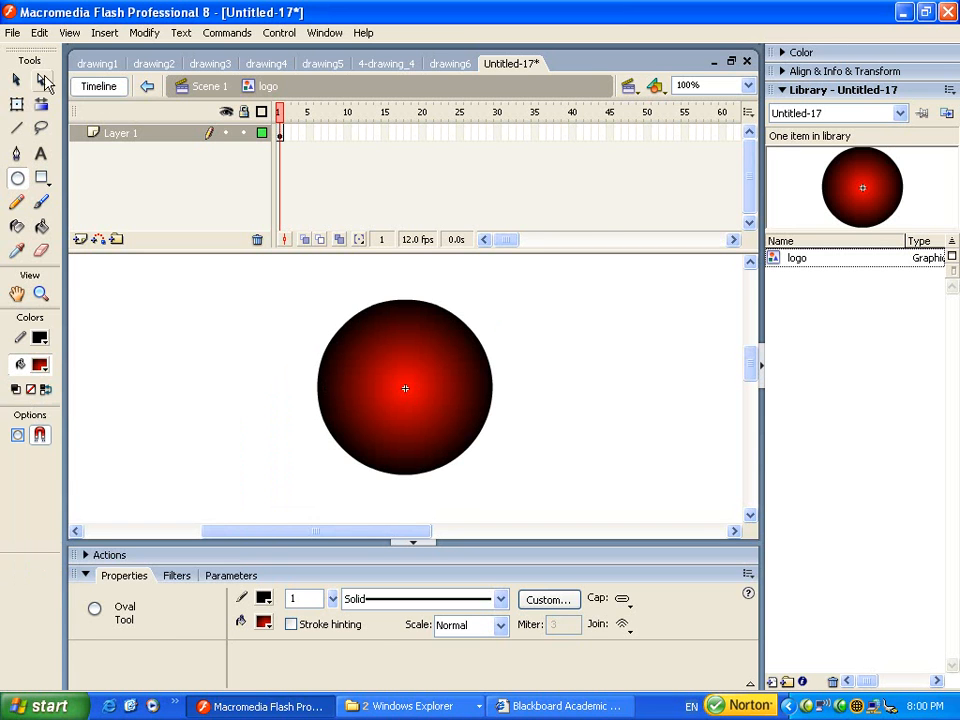
Enlarge the circle's radial gradient to nearly twice the circle's width and shift its center upward with Gradient Transform
{"action": "left_click", "coordinate": [40, 104]}
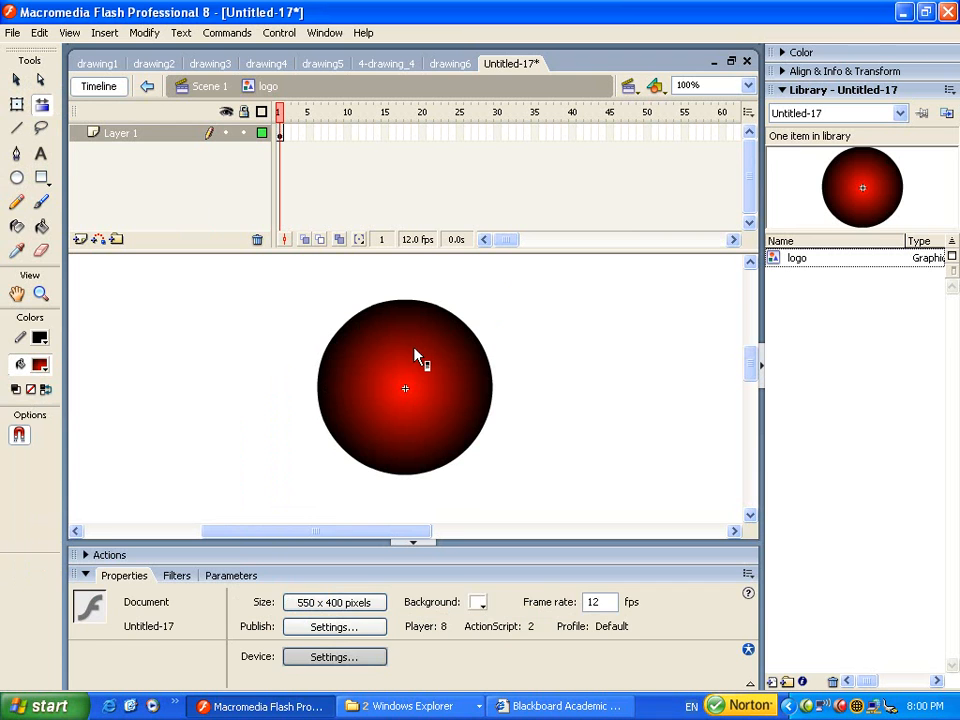
{"action": "left_click", "coordinate": [418, 357]}
{"action": "left_click_drag", "start_coordinate": [488, 410], "coordinate": [565, 430]}
{"action": "left_click_drag", "start_coordinate": [404, 385], "coordinate": [402, 357]}
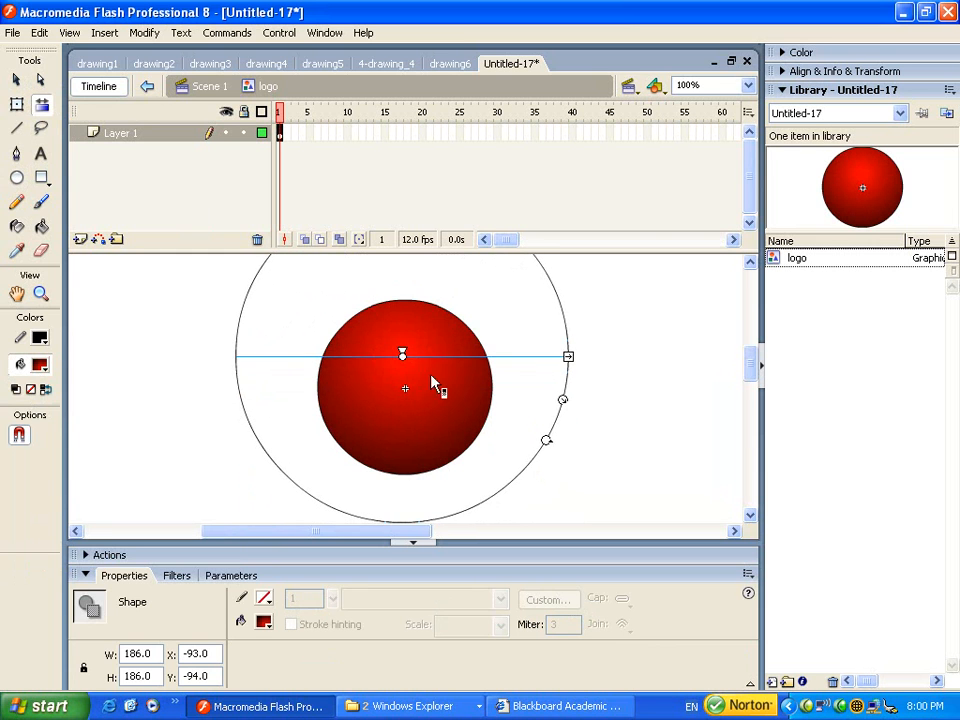
{"action": "left_click", "coordinate": [627, 330]}
Delete the circle's black outline and erase a wavy band across its middle to split it into two halves
{"action": "left_click", "coordinate": [16, 79]}
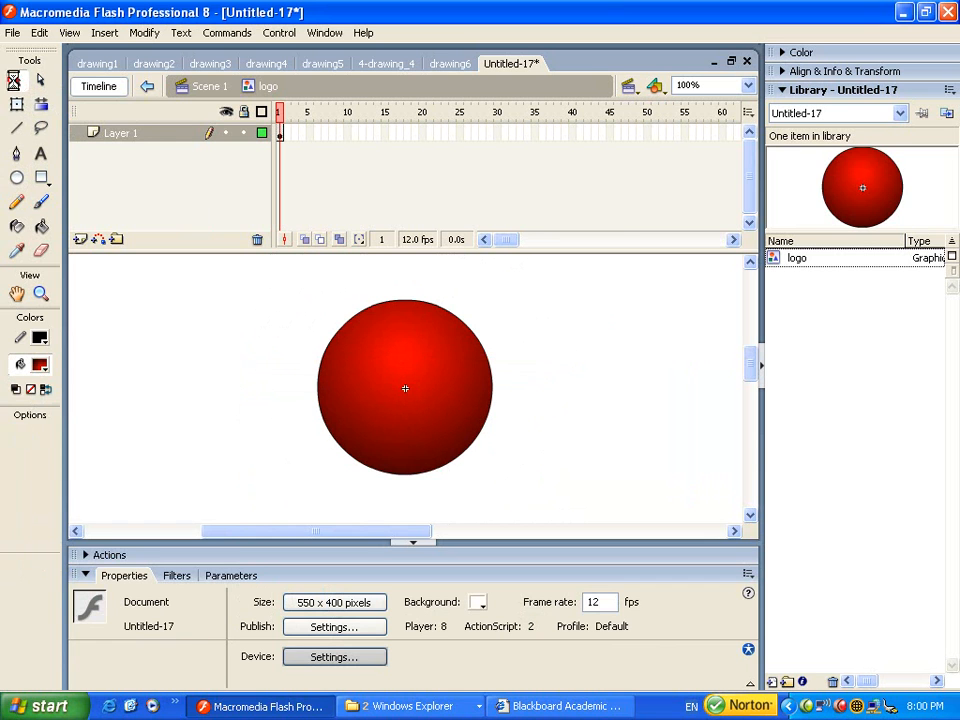
{"action": "left_click", "coordinate": [387, 304]}
{"action": "left_click", "coordinate": [407, 297]}
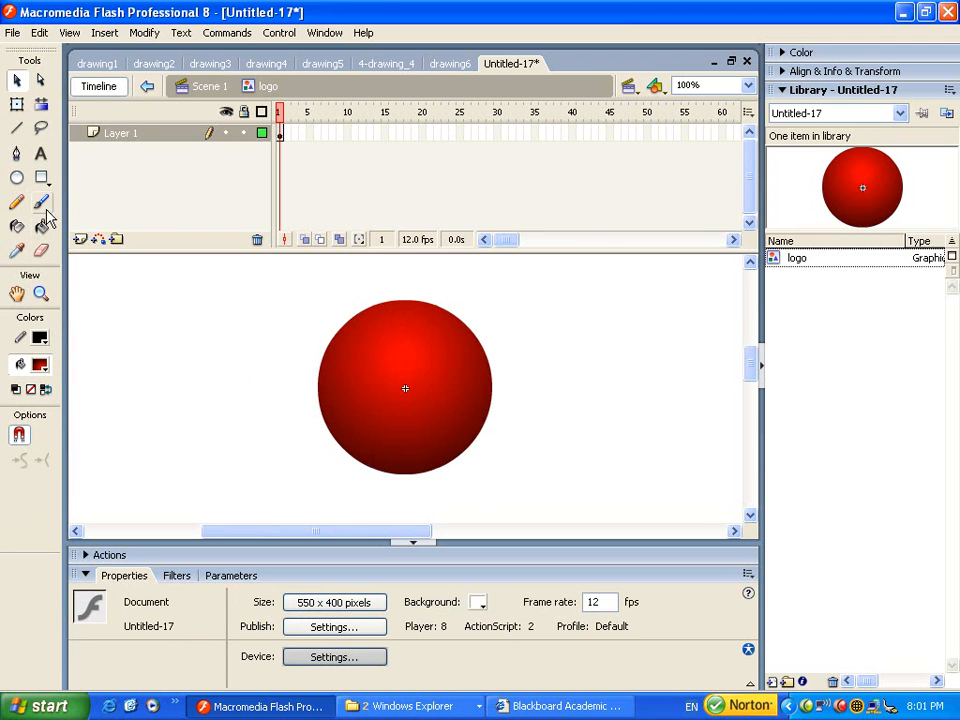
{"action": "left_click", "coordinate": [42, 254]}
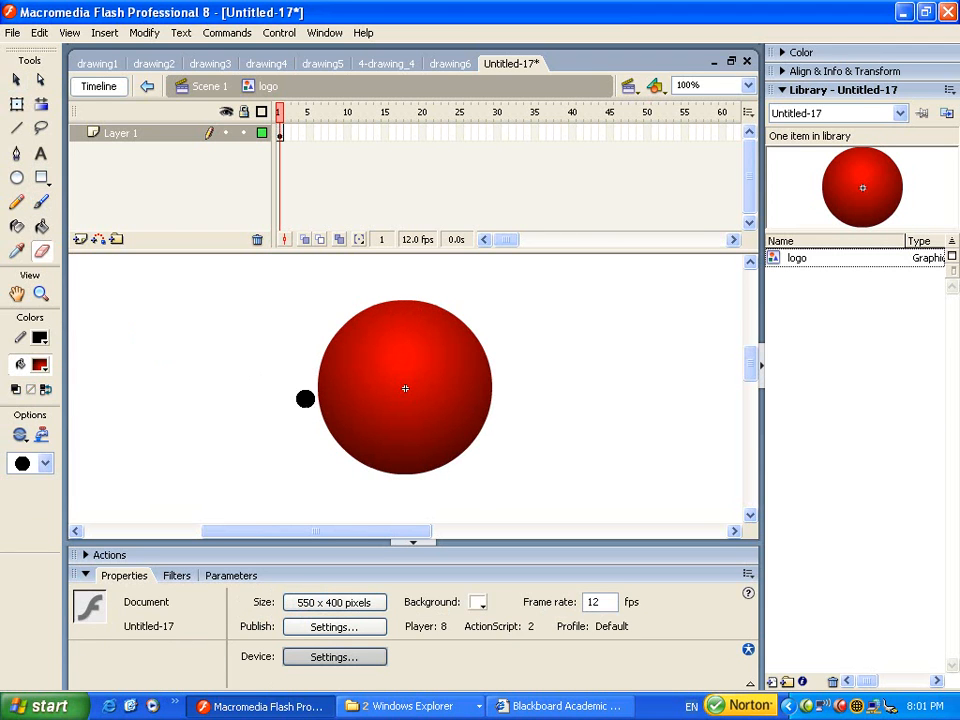
{"action": "mouse_move", "coordinate": [495, 403]}
{"action": "left_mouse_down"}
{"action": "mouse_move", "coordinate": [444, 394]}
{"action": "mouse_move", "coordinate": [369, 407]}
{"action": "mouse_move", "coordinate": [228, 335]}
{"action": "left_mouse_up"}
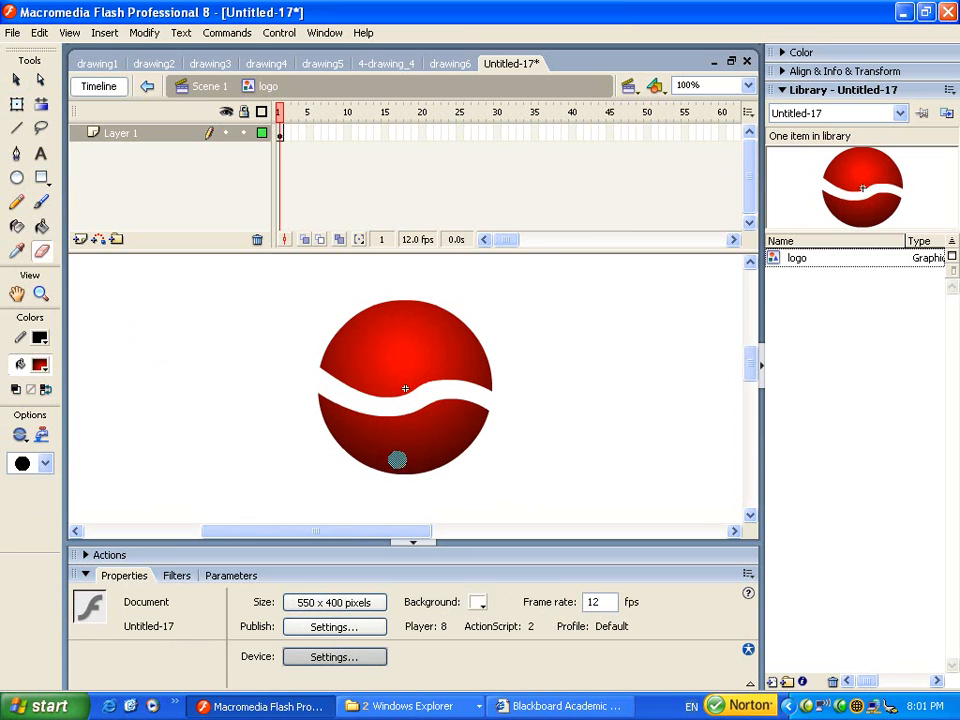
Change the red gradient color of the circle's lower half to blue #172DE8
{"action": "left_click", "coordinate": [16, 79]}
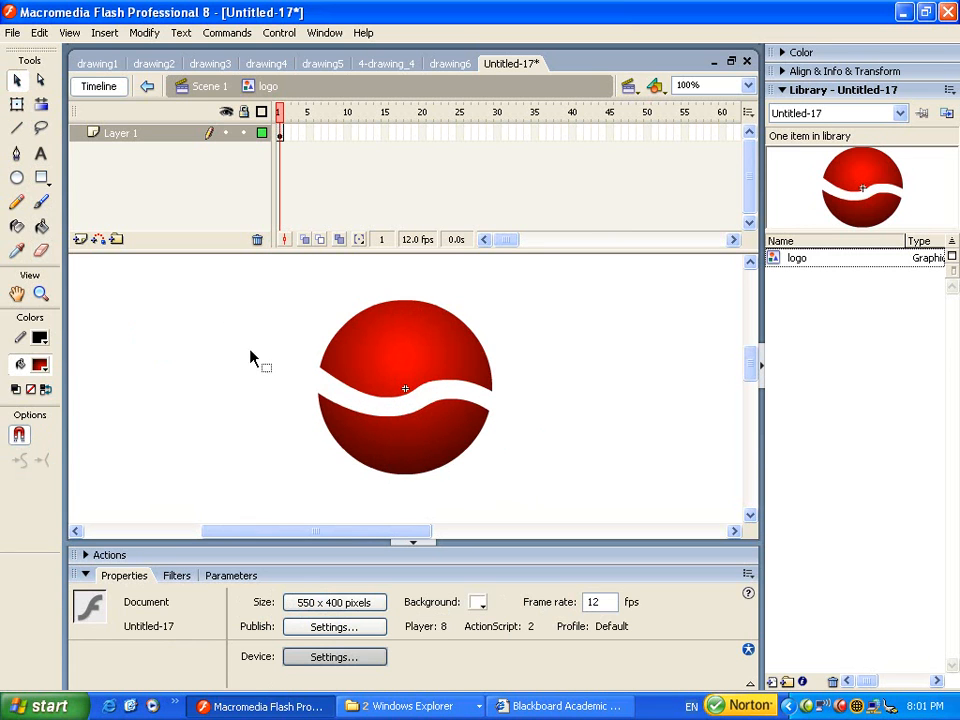
{"action": "left_click", "coordinate": [420, 444]}
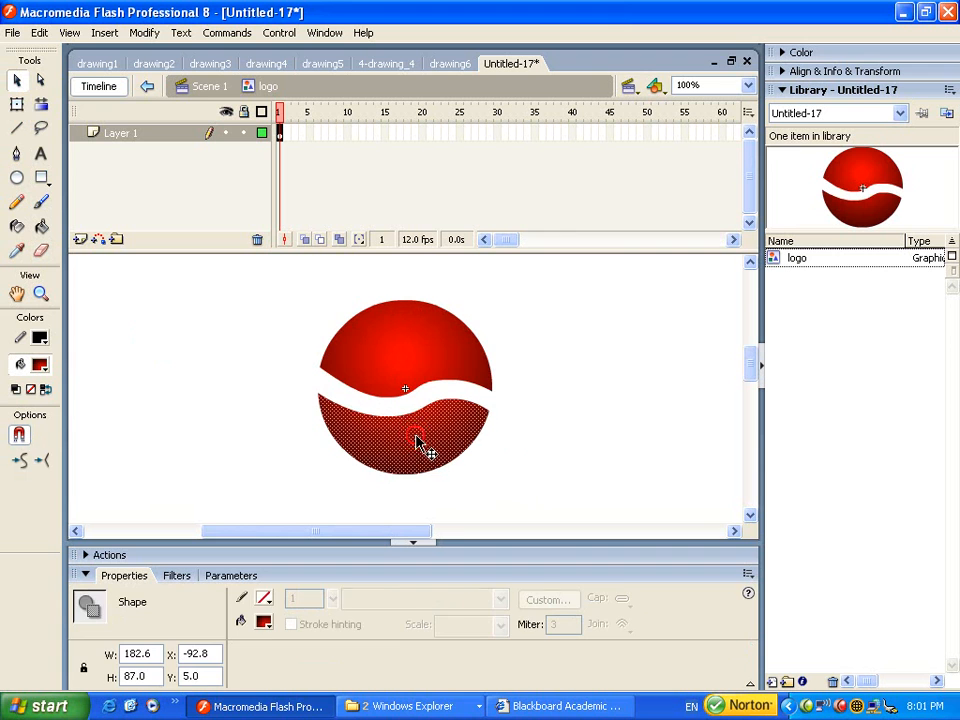
{"action": "left_click", "coordinate": [798, 52]}
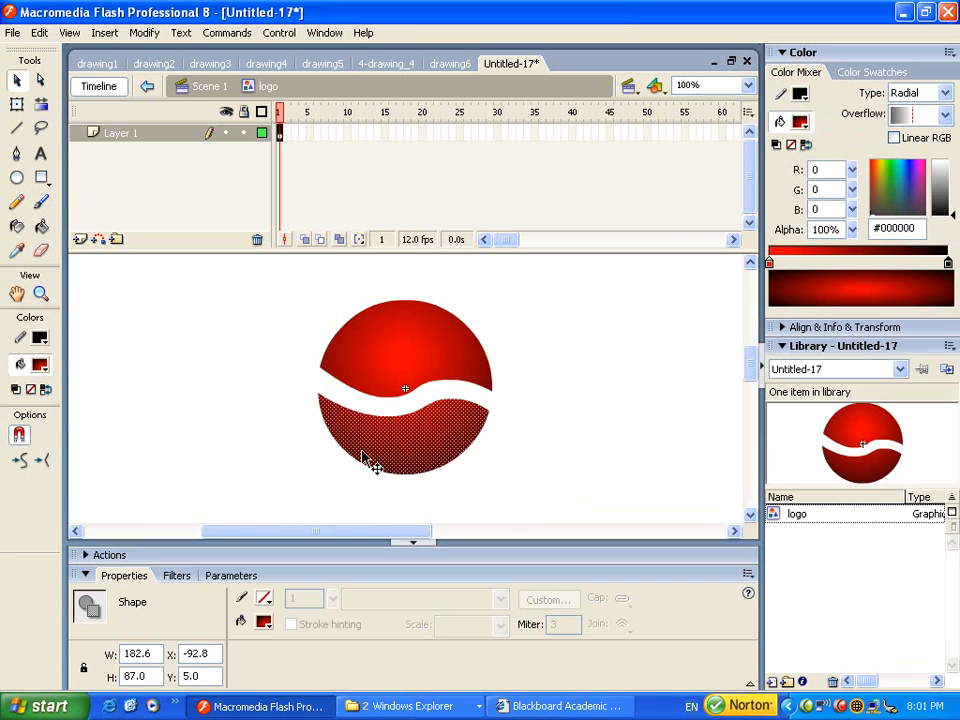
{"action": "left_click", "coordinate": [769, 263]}
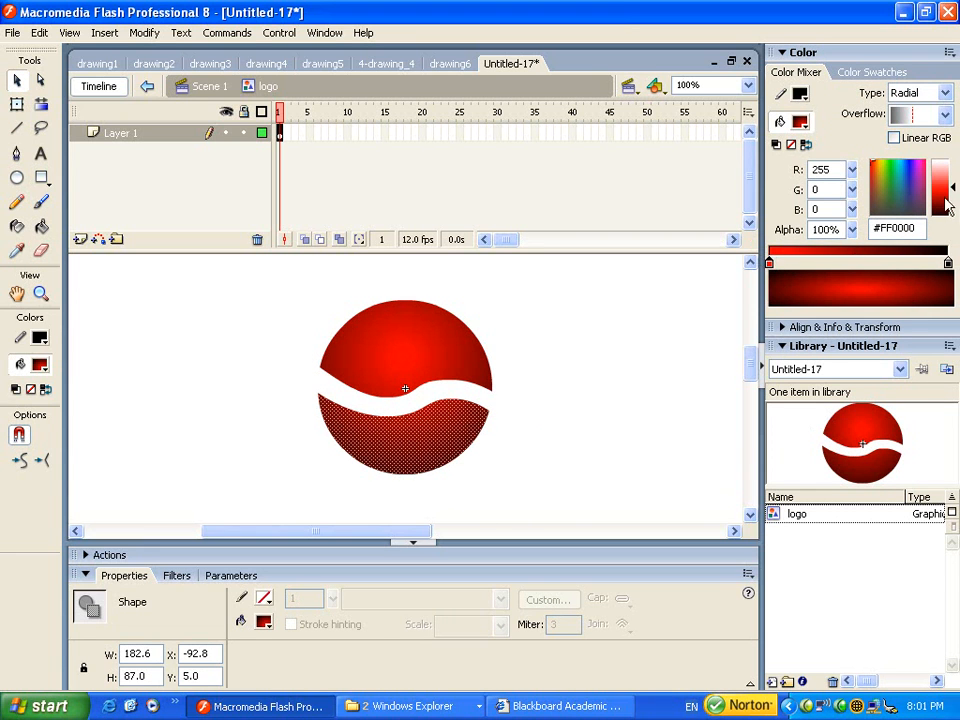
{"action": "left_click", "coordinate": [906, 169]}
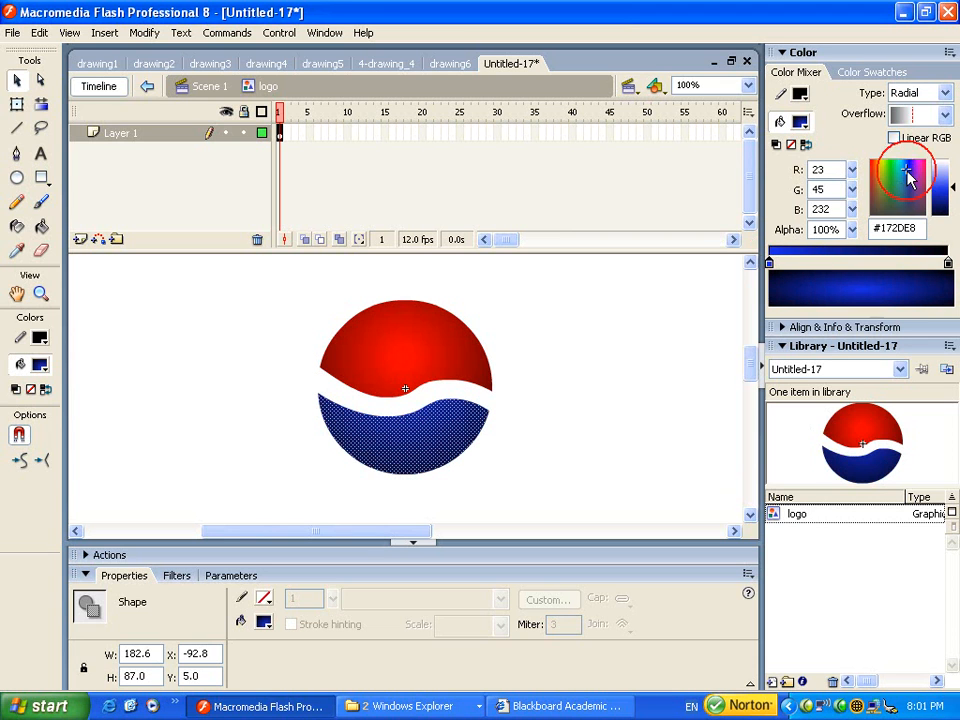
{"action": "left_click", "coordinate": [572, 358]}
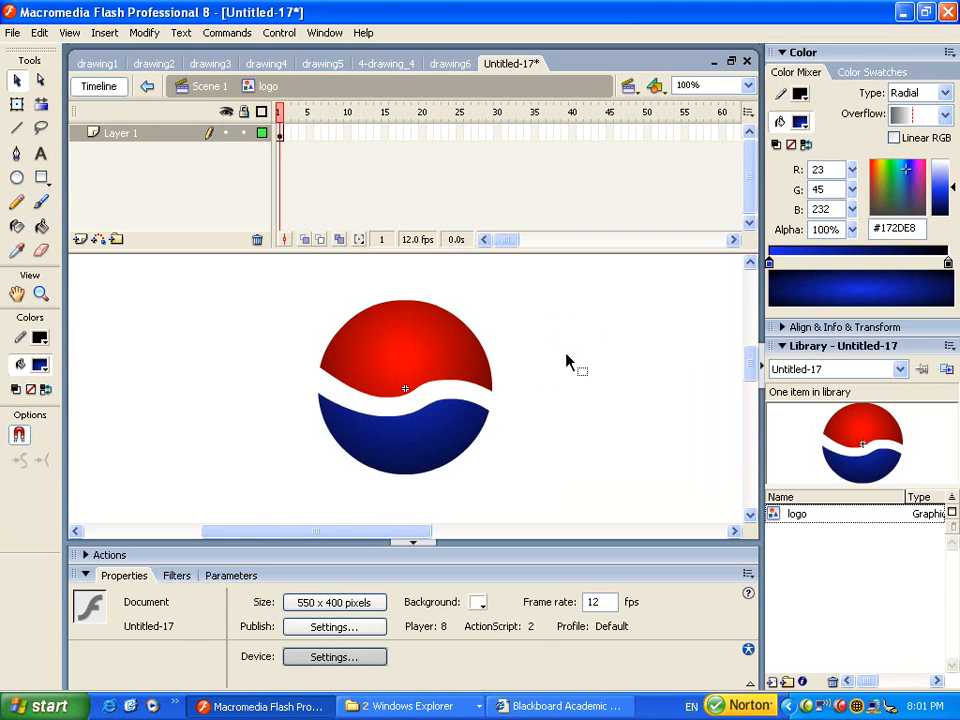
Return to Scene 1 and place an instance of the logo symbol near the center of the stage
{"action": "left_click", "coordinate": [212, 87]}
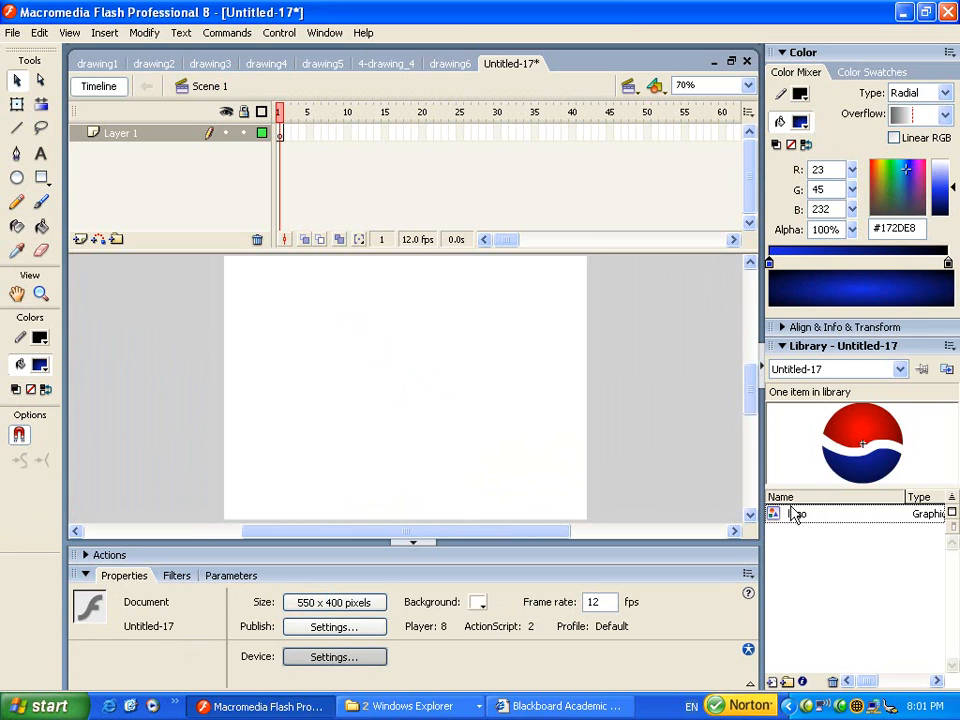
{"action": "left_click_drag", "start_coordinate": [838, 524], "coordinate": [403, 390]}
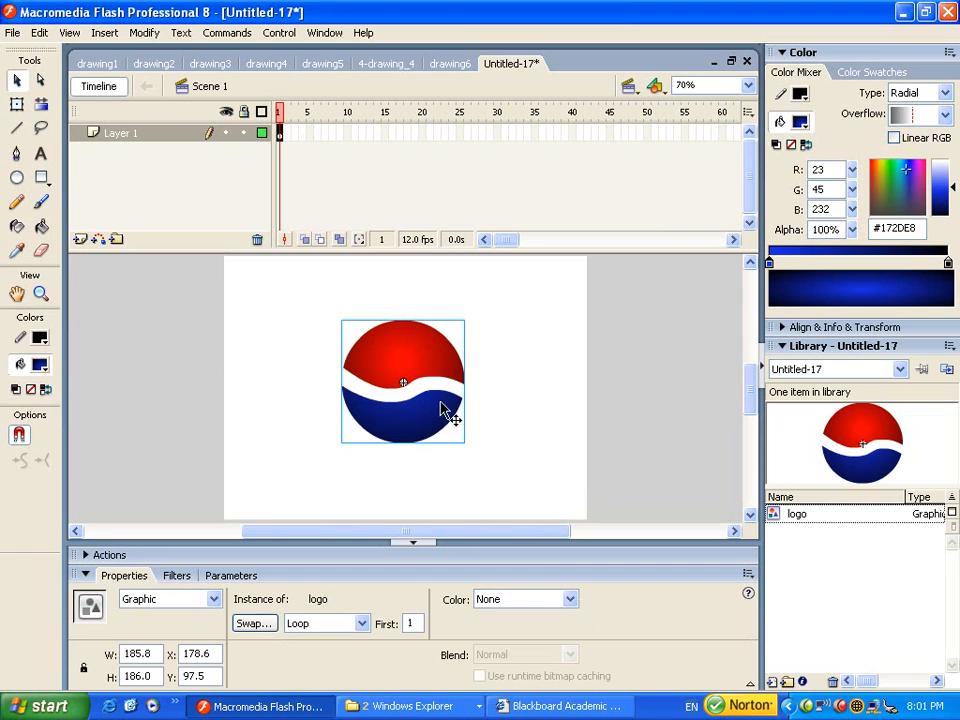
{"action": "left_click", "coordinate": [490, 343]}
{"action": "left_click", "coordinate": [400, 352]}
{"action": "left_click", "coordinate": [514, 342]}
Open the placed logo for in-place editing and inspect its red upper and blue lower shapes by selecting each
{"action": "double_click", "coordinate": [420, 357]}
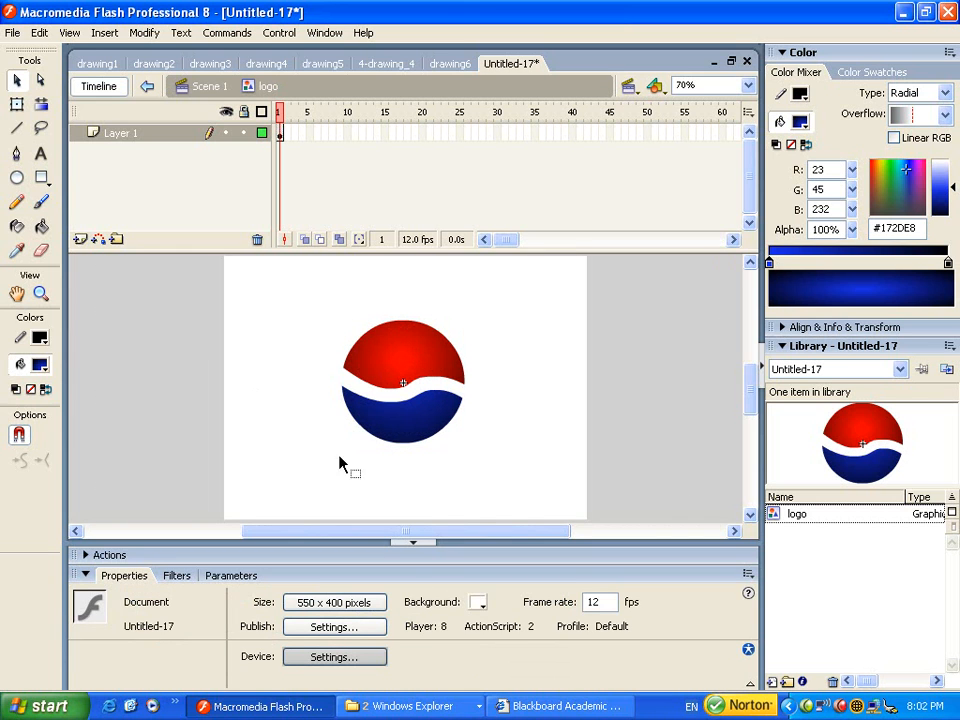
{"action": "left_click", "coordinate": [423, 357]}
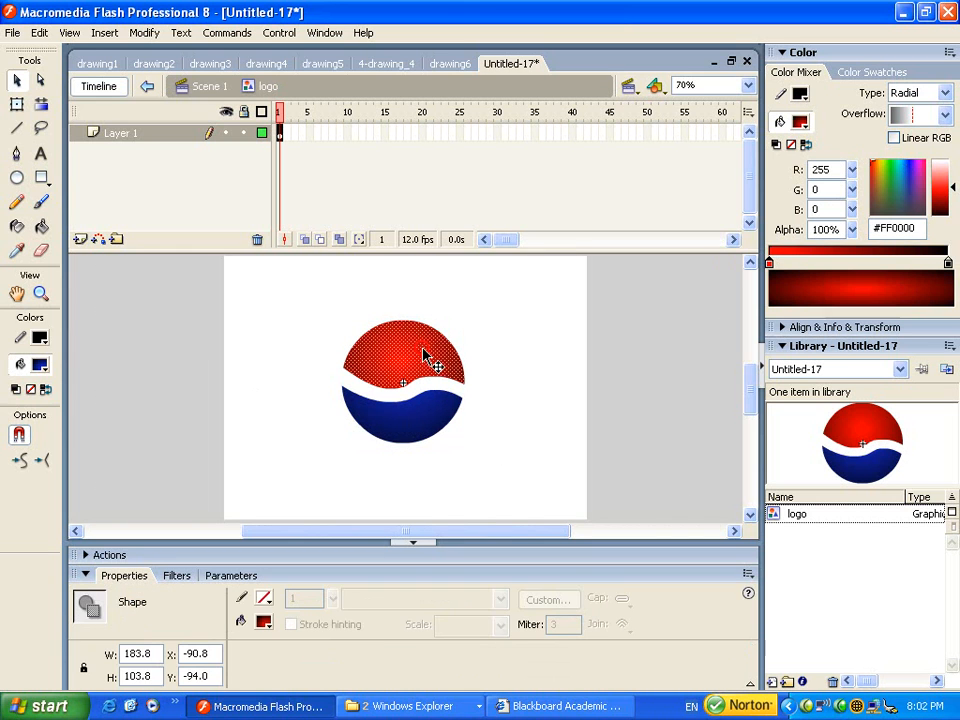
{"action": "left_click", "coordinate": [398, 422]}
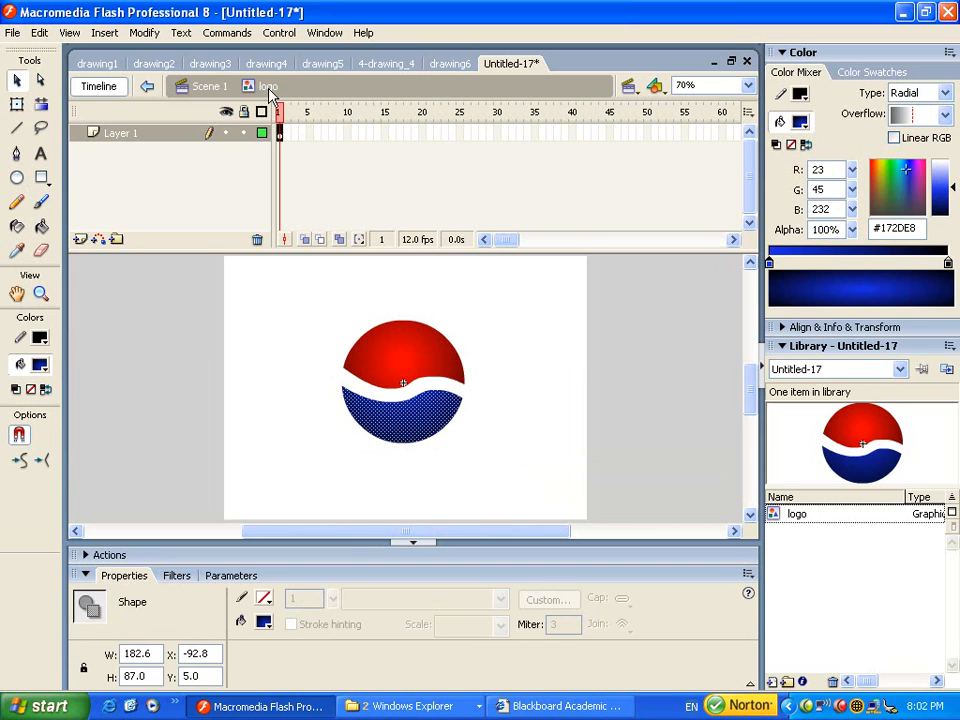
Check the red and blue shapes inside the logo symbol, and return to Scene 1 to select the whole instance
{"action": "left_click", "coordinate": [445, 362]}
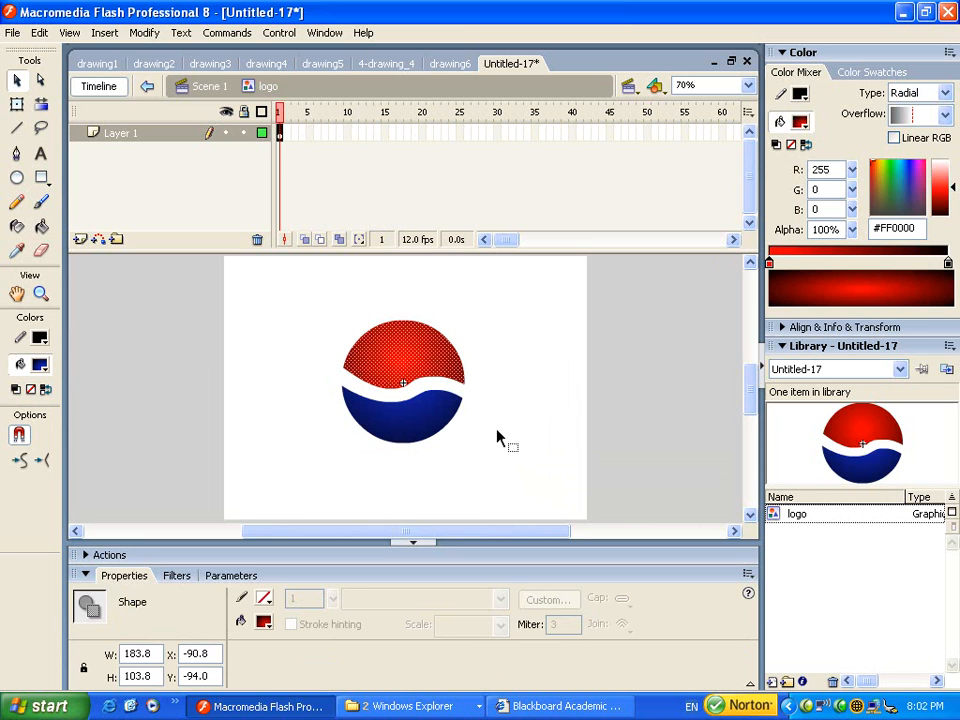
{"action": "left_click", "coordinate": [432, 415]}
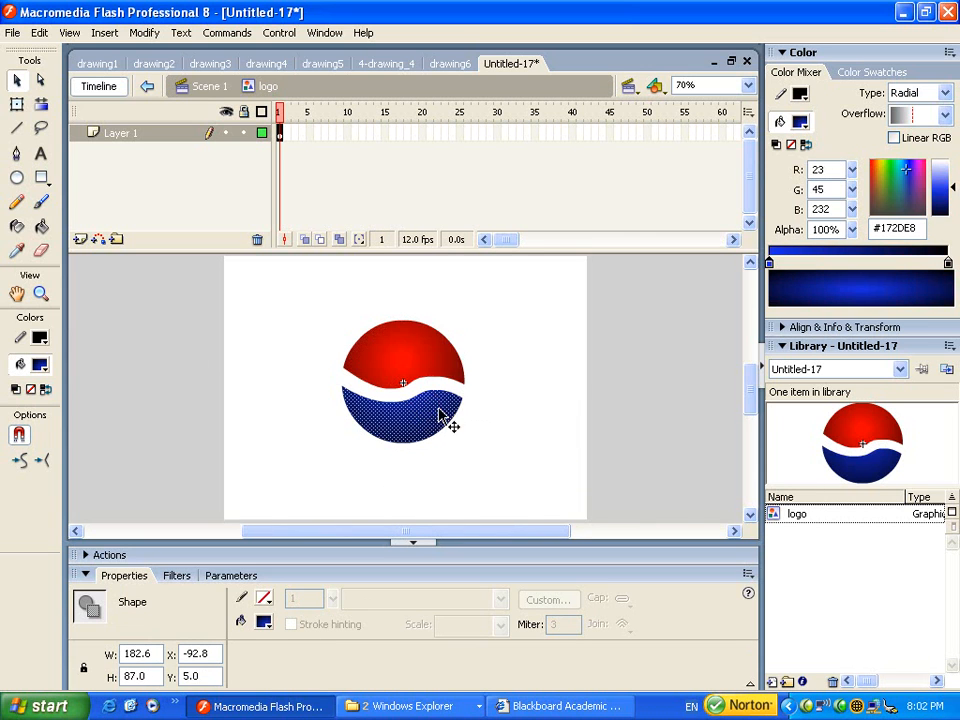
{"action": "left_click", "coordinate": [215, 90]}
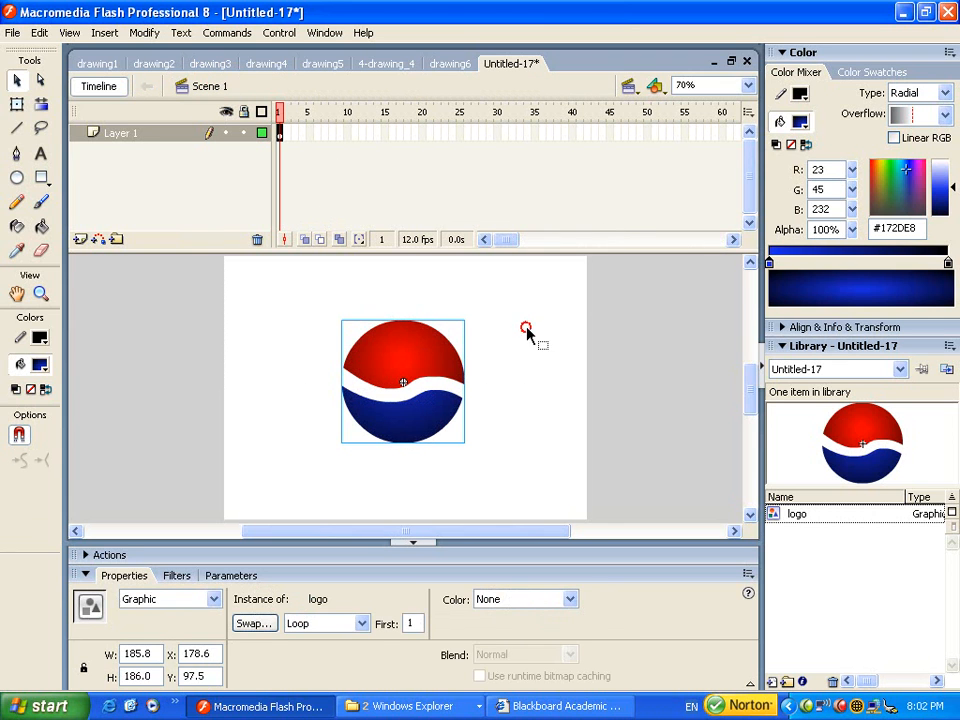
{"action": "left_click", "coordinate": [519, 372]}
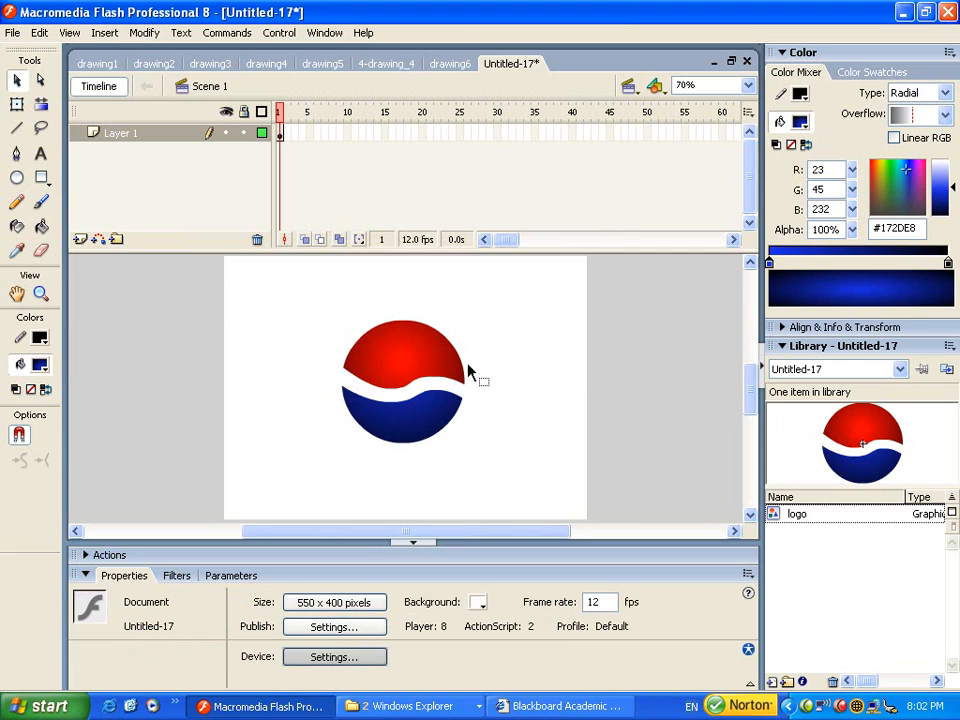
{"action": "left_click", "coordinate": [395, 345]}
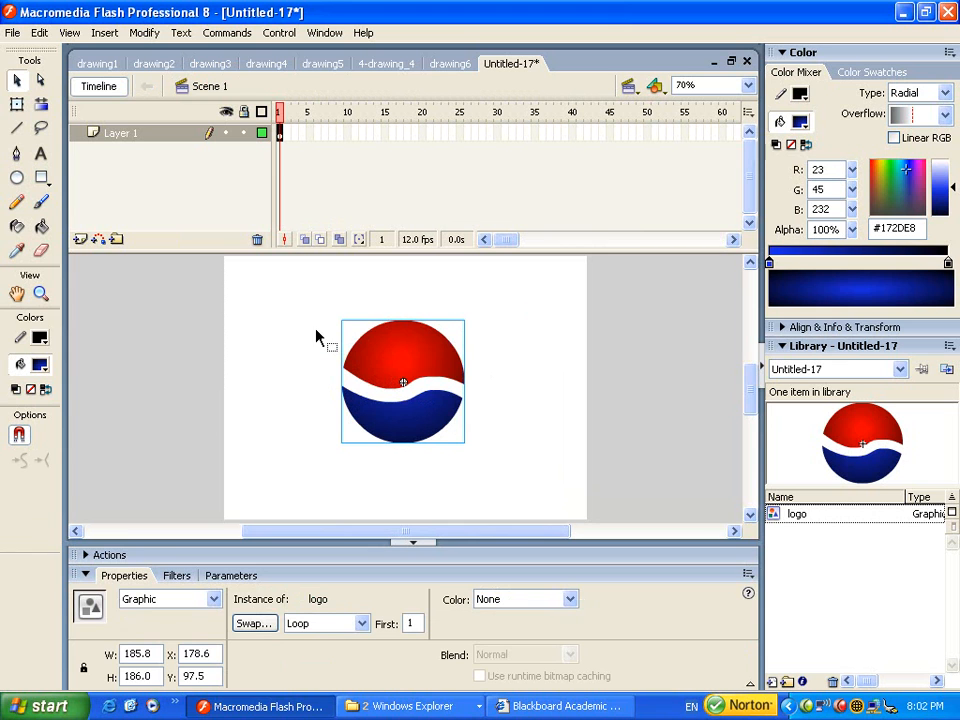
Move the logo instance toward the stage's left side and paste a copy of it on a new layer
{"action": "left_click_drag", "start_coordinate": [424, 365], "coordinate": [348, 367]}
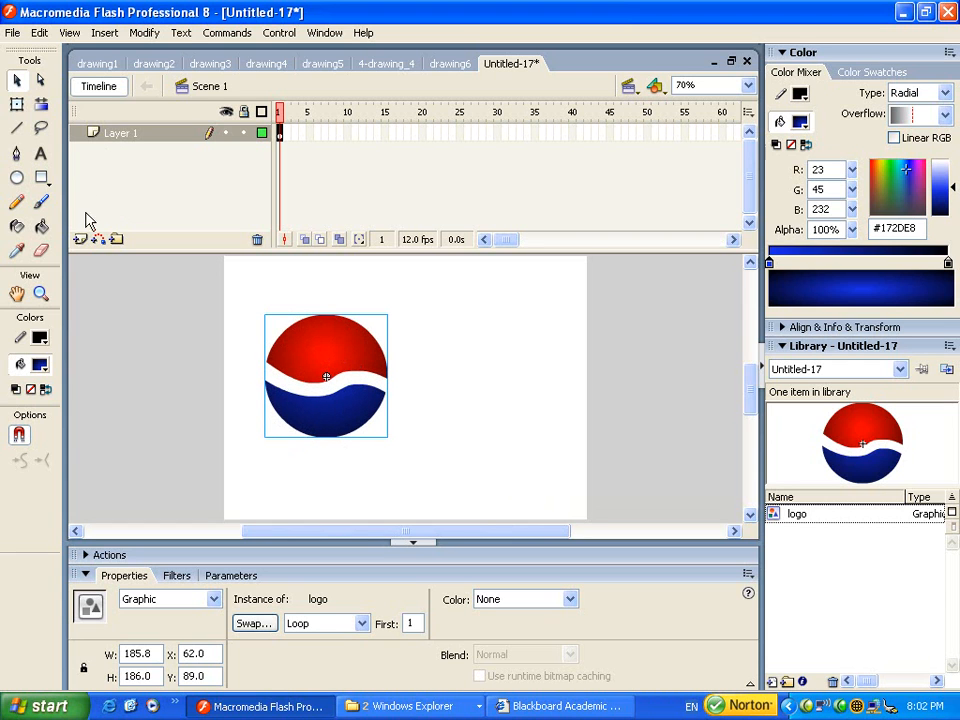
{"action": "right_click", "coordinate": [323, 339]}
{"action": "left_click", "coordinate": [361, 364]}
{"action": "left_click", "coordinate": [77, 240]}
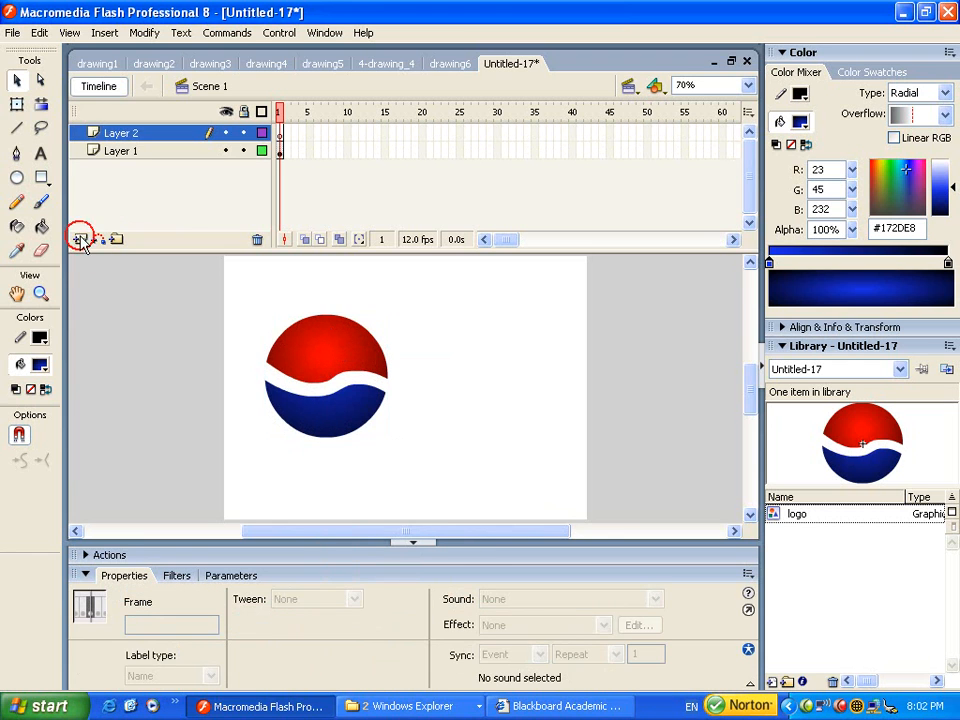
{"action": "key", "text": "ctrl+v"}
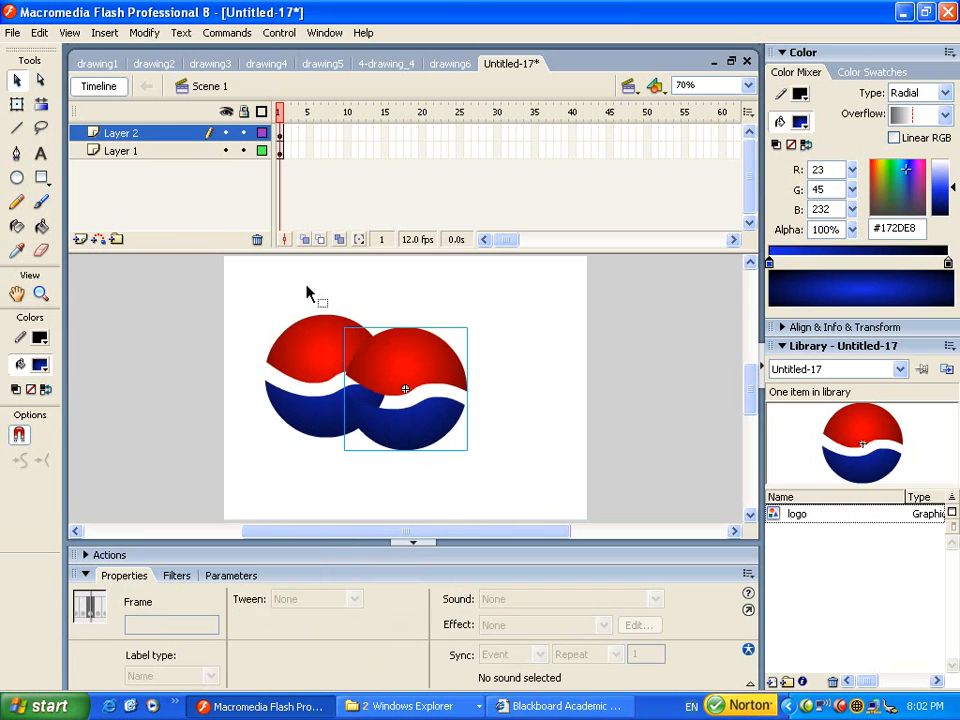
Arrange the two logos side by side at the same height, with the Layer 1 instance at about X 31, Y 86
{"action": "left_click_drag", "start_coordinate": [401, 360], "coordinate": [455, 380]}
{"action": "left_click_drag", "start_coordinate": [340, 378], "coordinate": [311, 364]}
{"action": "left_click_drag", "start_coordinate": [470, 388], "coordinate": [467, 372]}
{"action": "left_click_drag", "start_coordinate": [308, 352], "coordinate": [317, 363]}
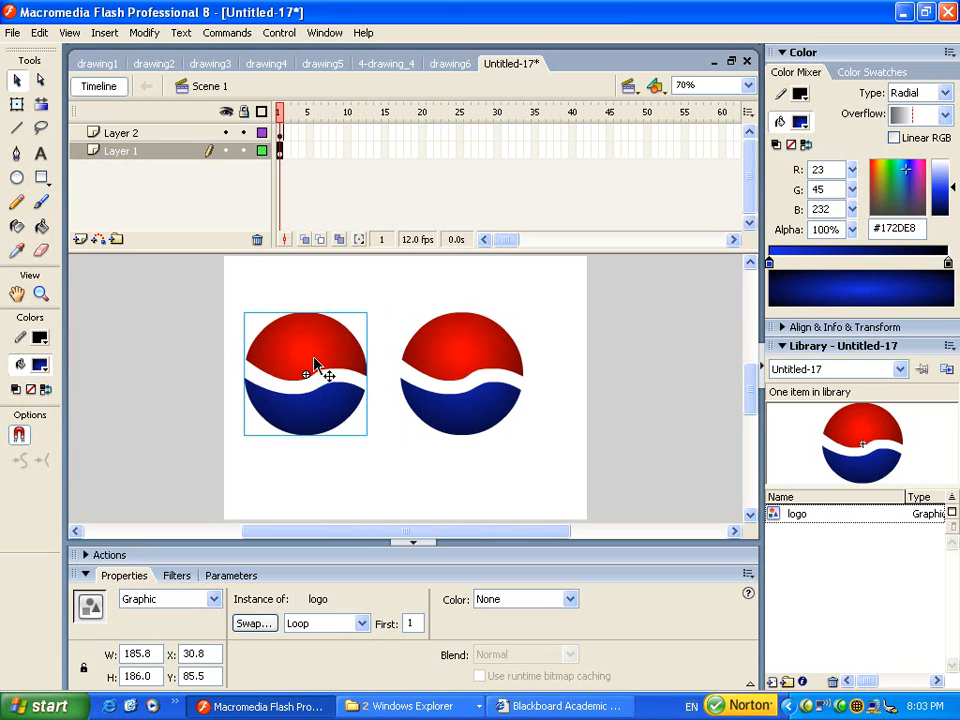
Add a keyframe at frame 15 of Layer 1 and shrink its frame 1 logo about its center to about 67 pixels wide
{"action": "left_click", "coordinate": [385, 151]}
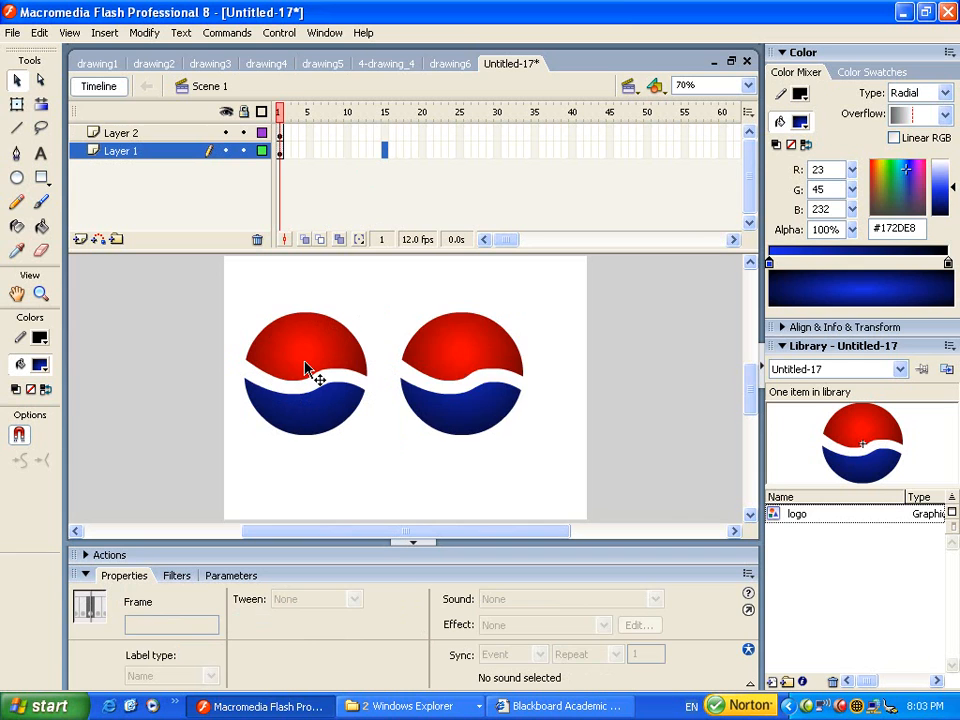
{"action": "key", "text": "F6"}
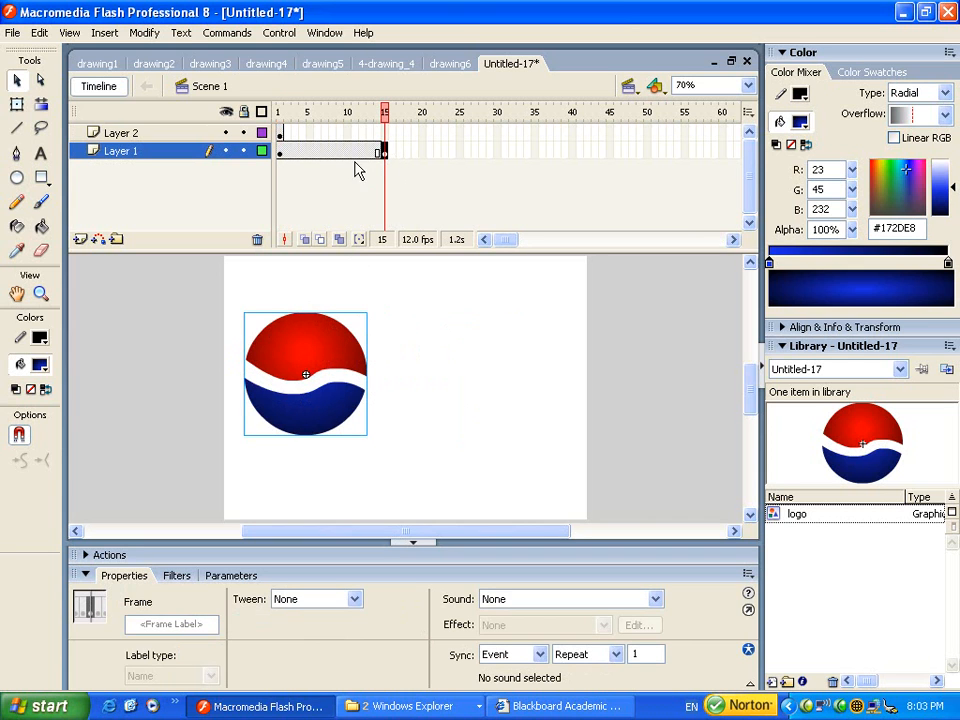
{"action": "left_click", "coordinate": [280, 151]}
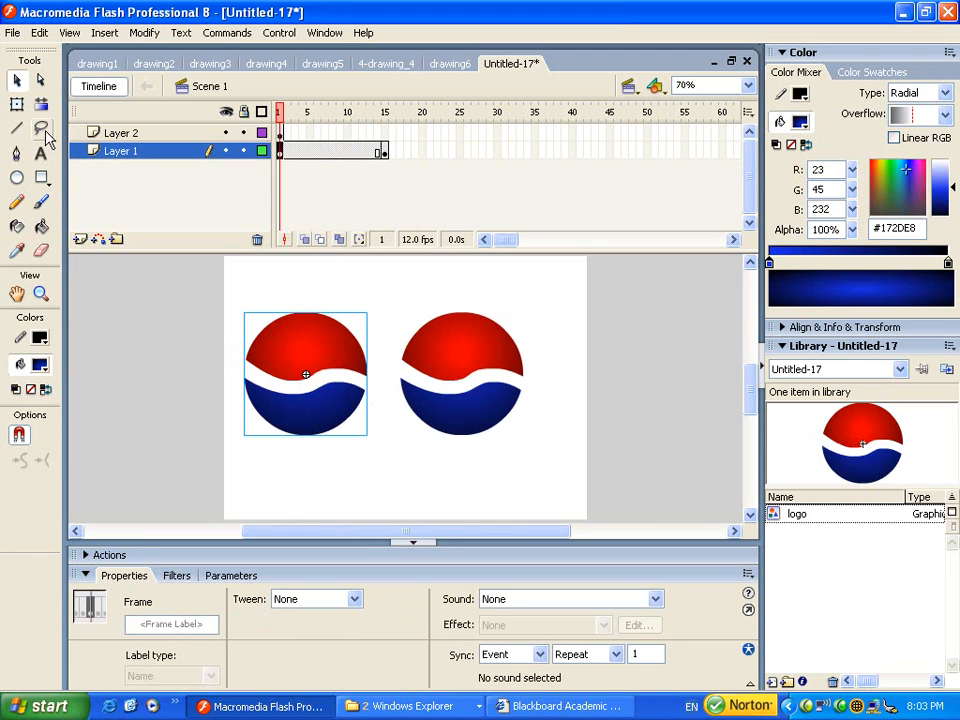
{"action": "left_click", "coordinate": [17, 104]}
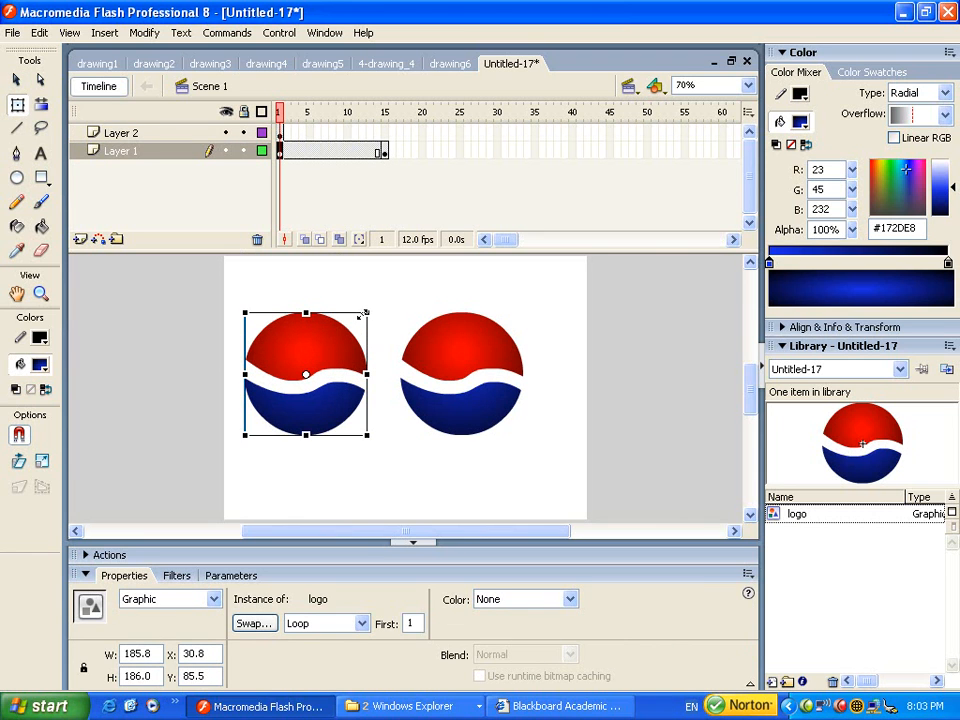
{"action": "left_click_drag", "start_coordinate": [366, 314], "coordinate": [329, 354]}
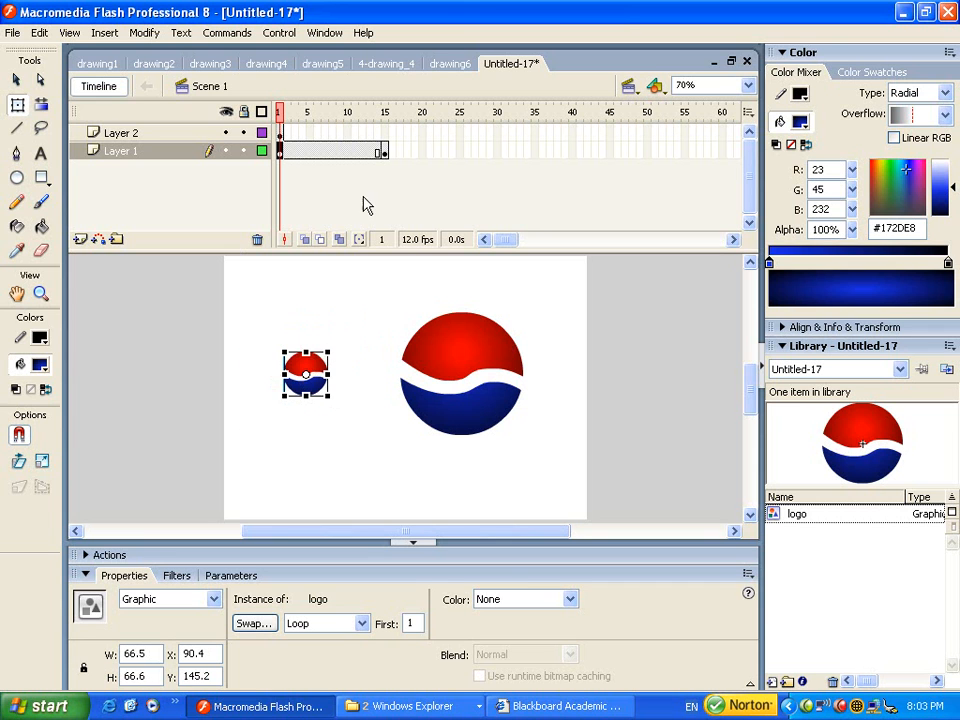
Compare the logo at frames 1 and 15 of Layer 1 and apply a Motion tween between the two keyframes
{"action": "left_click", "coordinate": [382, 151]}
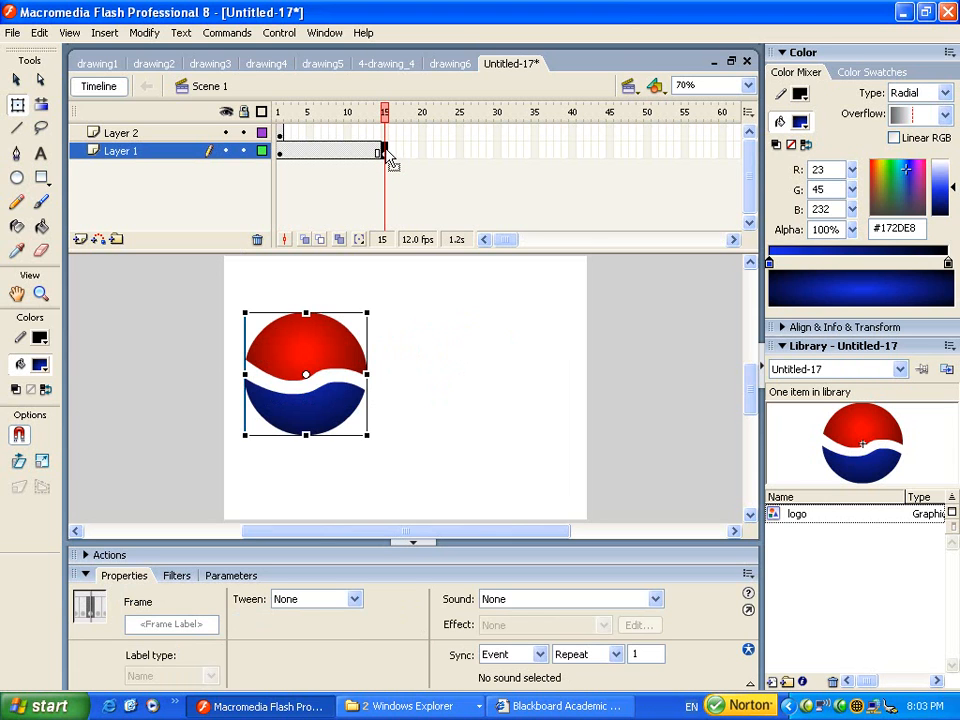
{"action": "left_click", "coordinate": [283, 155]}
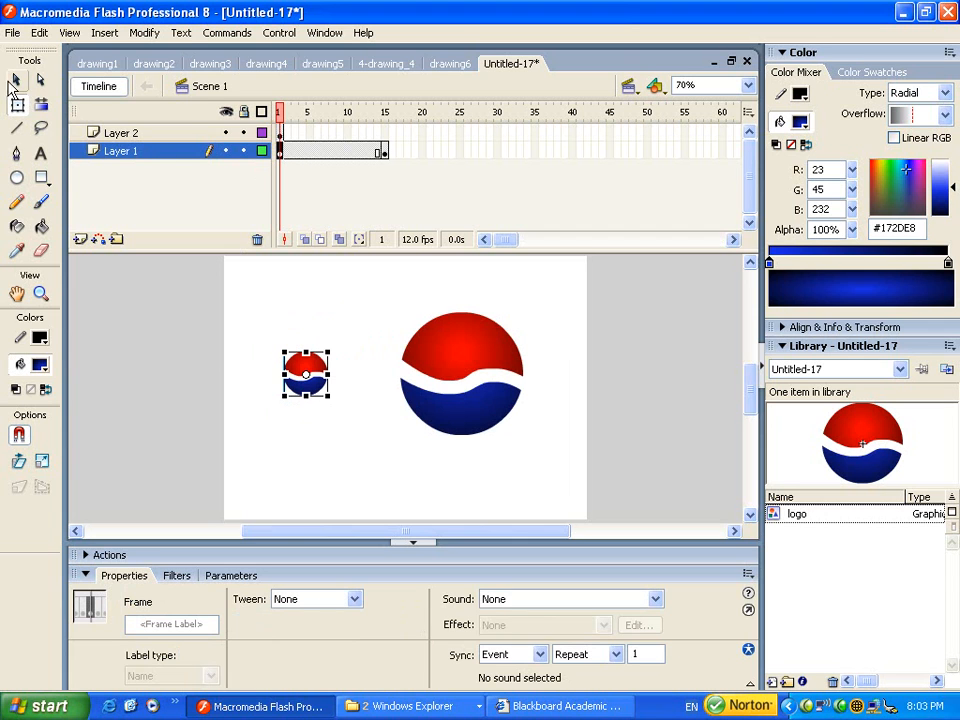
{"action": "left_click", "coordinate": [383, 152]}
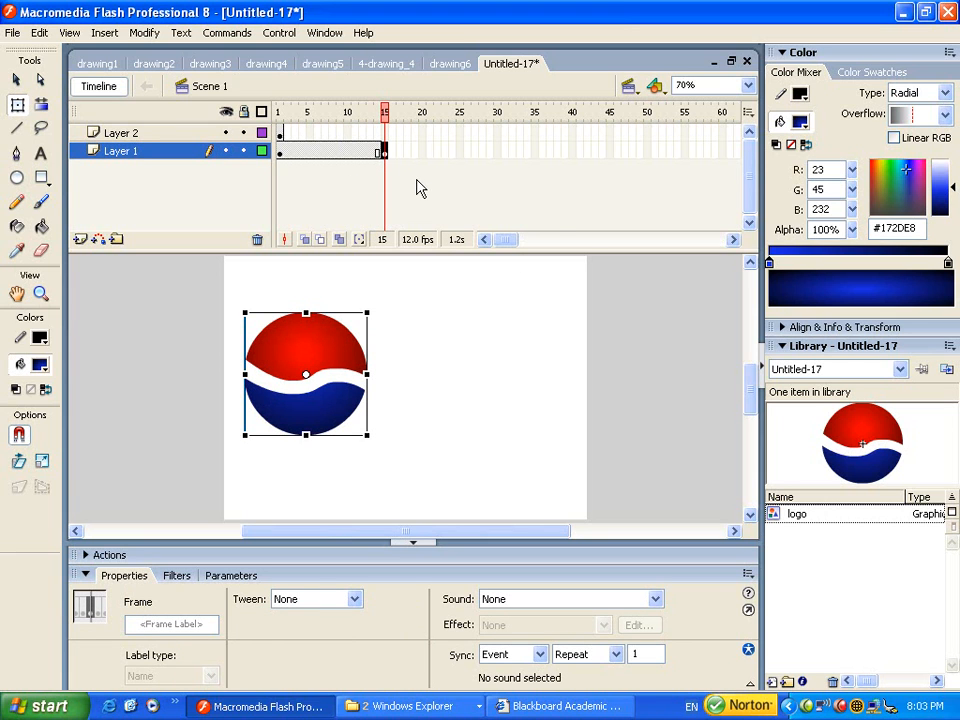
{"action": "left_click", "coordinate": [302, 151]}
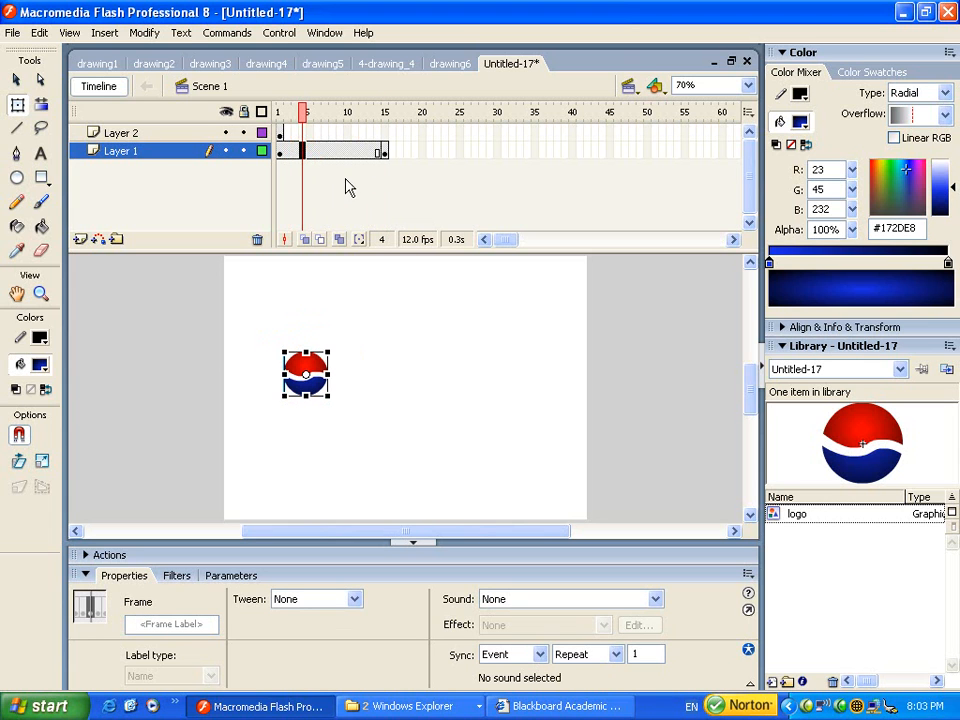
{"action": "left_click", "coordinate": [314, 604]}
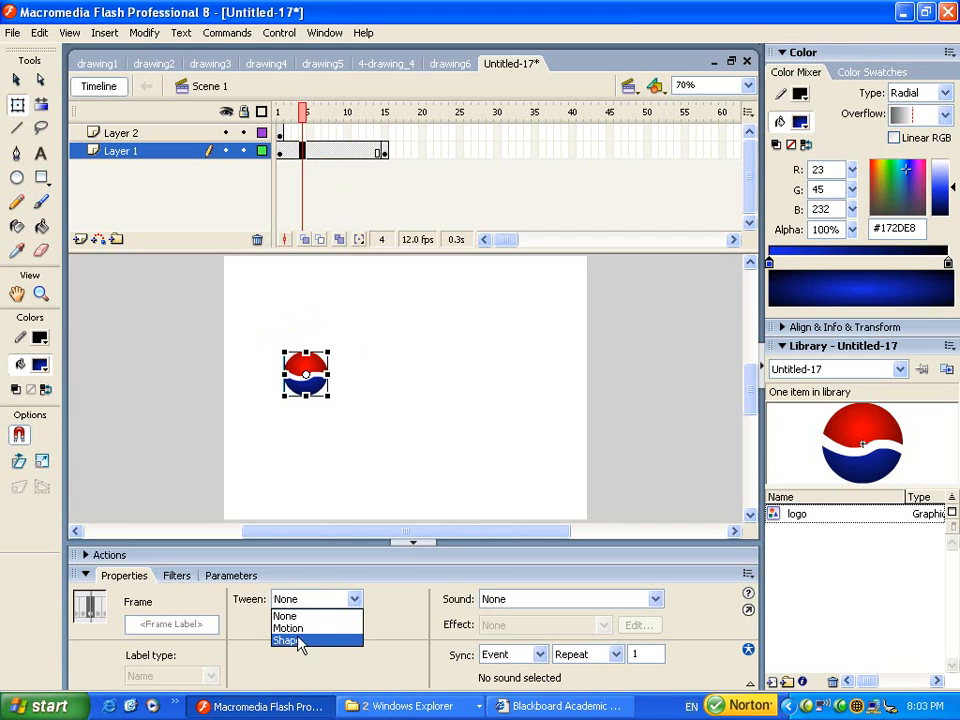
{"action": "left_click", "coordinate": [296, 630]}
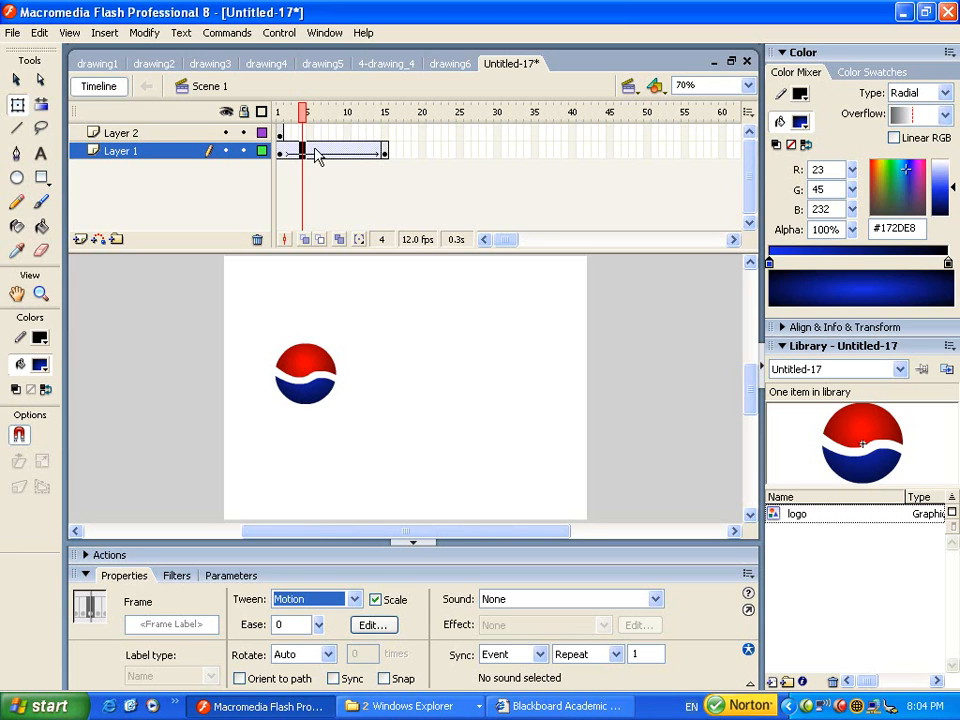
Return to the start of the Layer 1 tween and set its rotation to CW, 1 time
{"action": "left_click", "coordinate": [279, 110]}
{"action": "mouse_move", "coordinate": [279, 110]}
{"action": "left_mouse_down"}
{"action": "mouse_move", "coordinate": [386, 111]}
{"action": "mouse_move", "coordinate": [284, 111]}
{"action": "mouse_move", "coordinate": [380, 111]}
{"action": "mouse_move", "coordinate": [398, 124]}
{"action": "mouse_move", "coordinate": [277, 110]}
{"action": "left_mouse_up"}
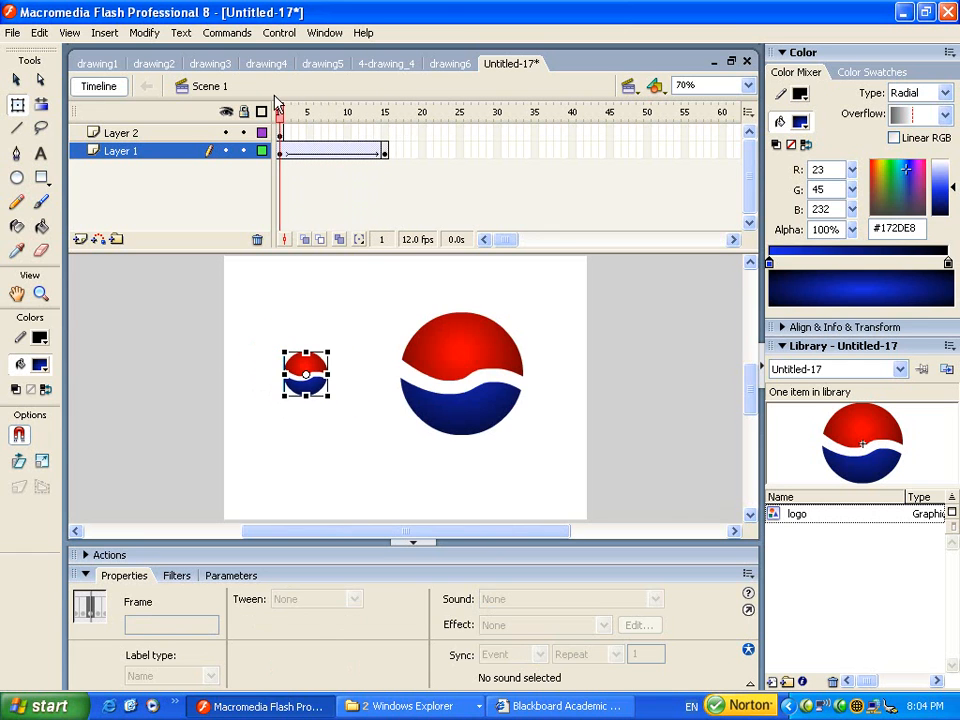
{"action": "left_click", "coordinate": [301, 156]}
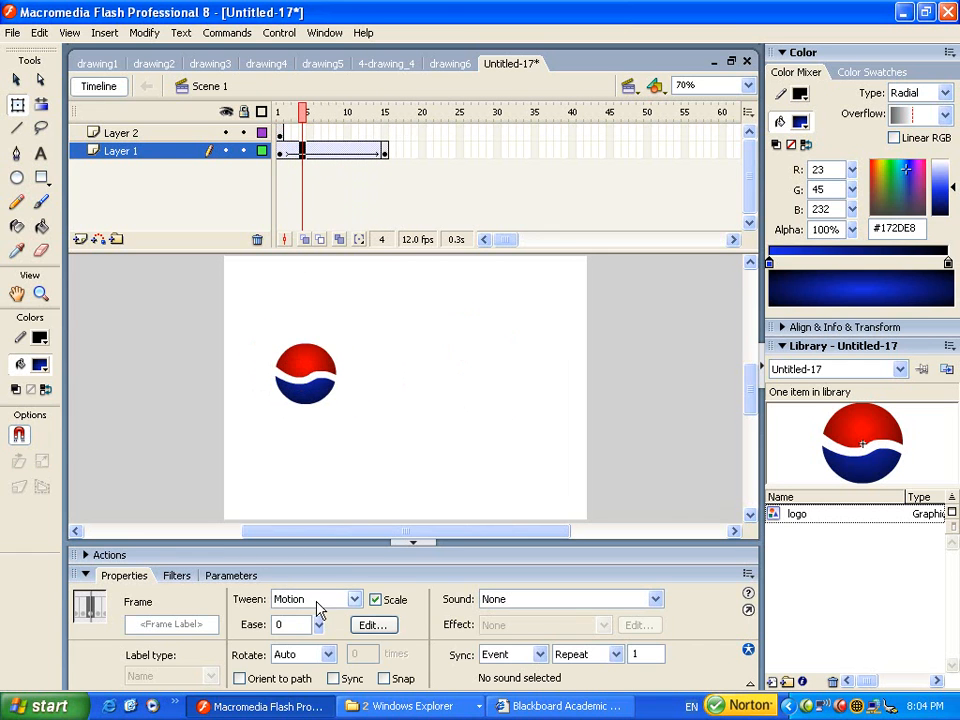
{"action": "left_click", "coordinate": [329, 656]}
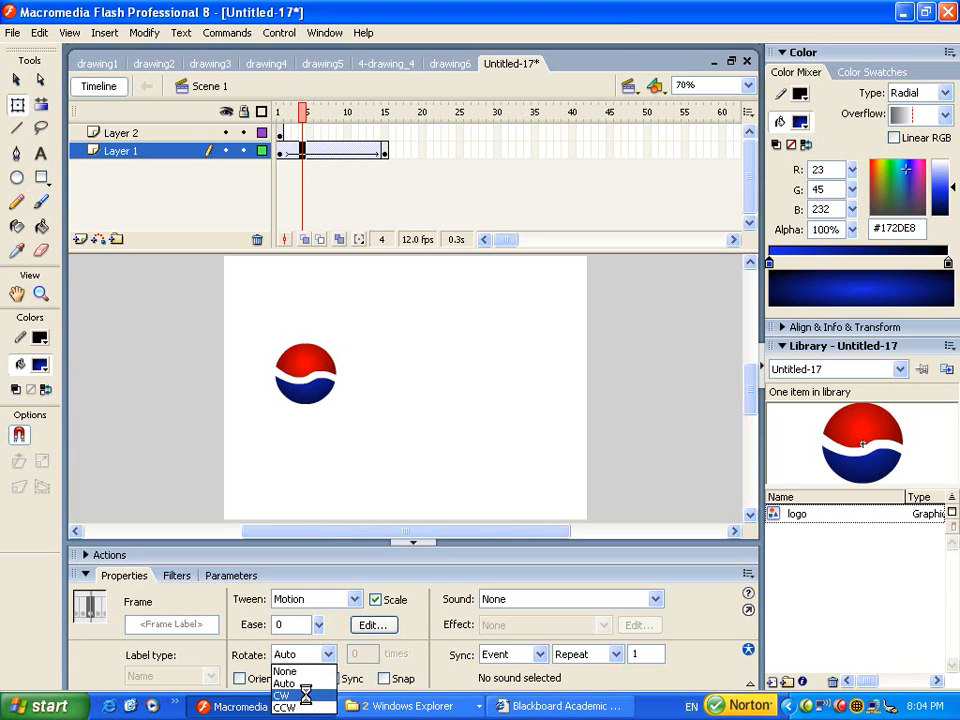
{"action": "left_click", "coordinate": [305, 694]}
{"action": "double_click", "coordinate": [350, 654]}
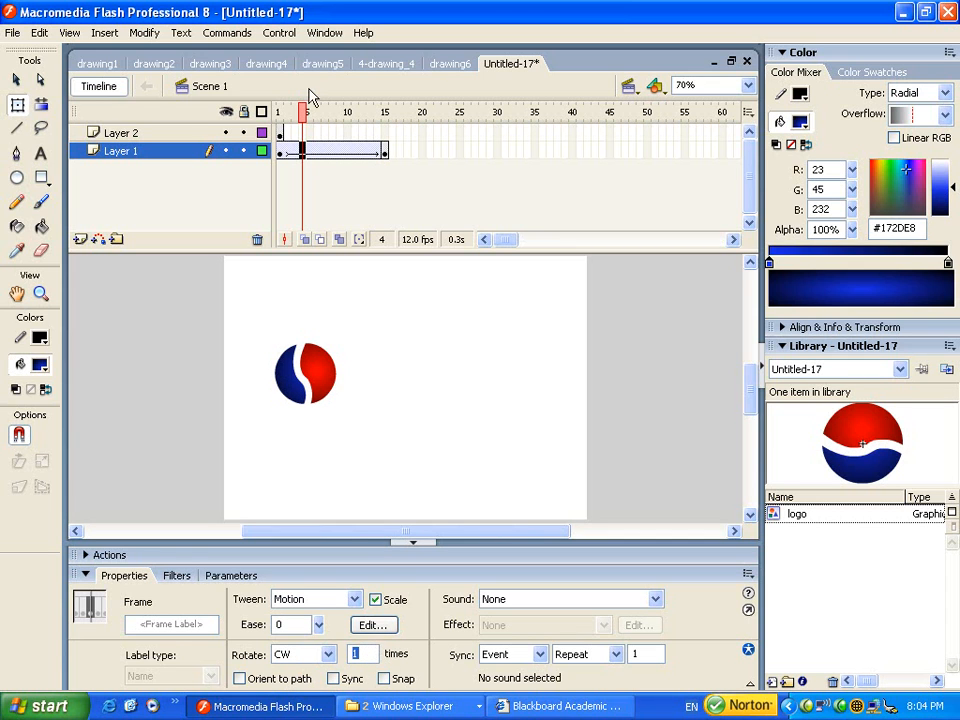
Scrub through frames 1 to 15 to preview the logo growing and rotating
{"action": "left_click_drag", "start_coordinate": [302, 107], "coordinate": [280, 118]}
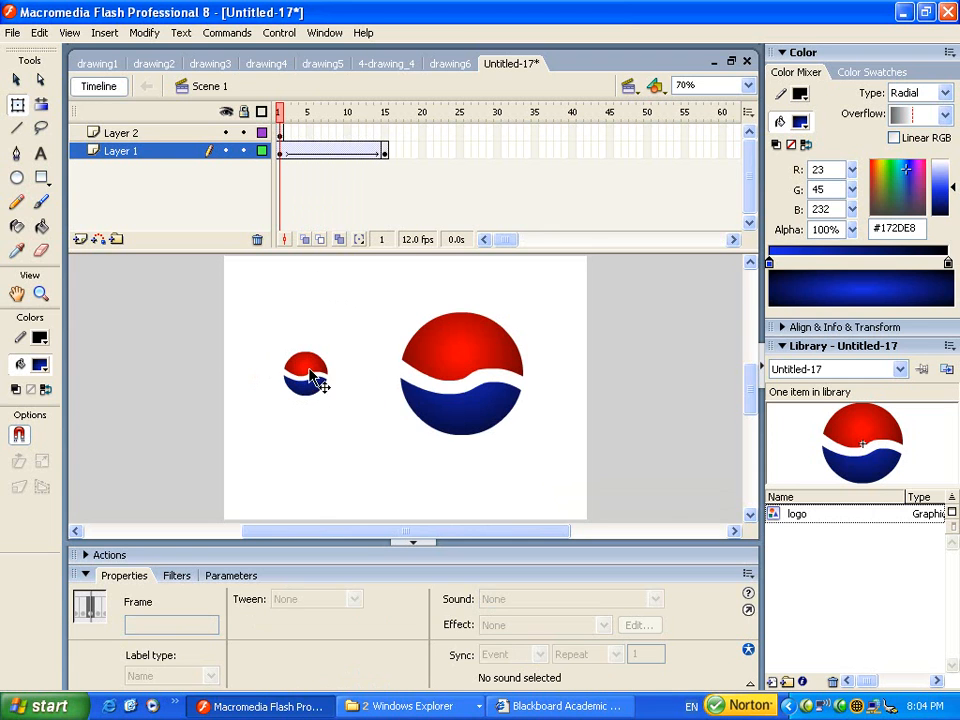
{"action": "left_click_drag", "start_coordinate": [283, 113], "coordinate": [210, 88]}
{"action": "left_click_drag", "start_coordinate": [265, 117], "coordinate": [388, 146]}
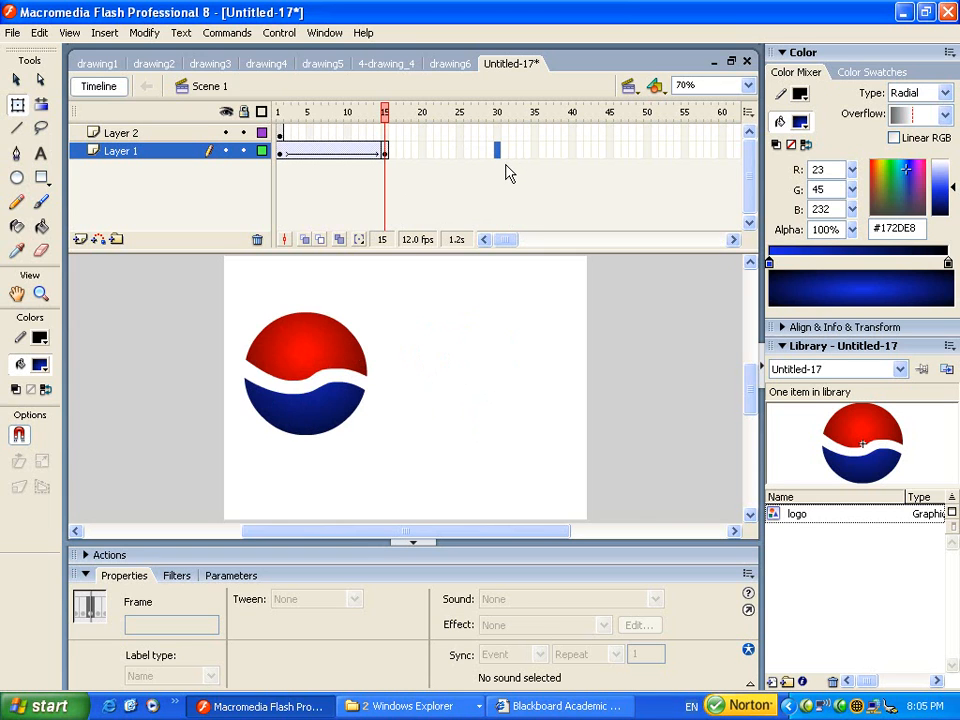
Add a keyframe at frame 30 of Layer 1 and enlarge the logo there about its center to about 321 pixels wide
{"action": "key", "text": "F6"}
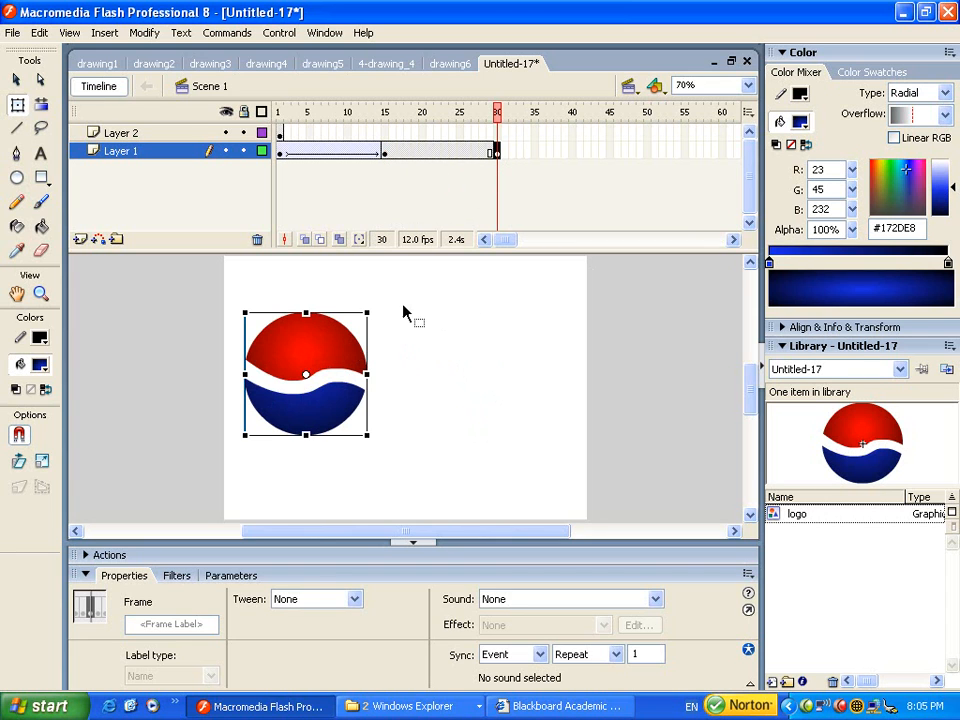
{"action": "left_click_drag", "start_coordinate": [369, 313], "coordinate": [440, 267]}
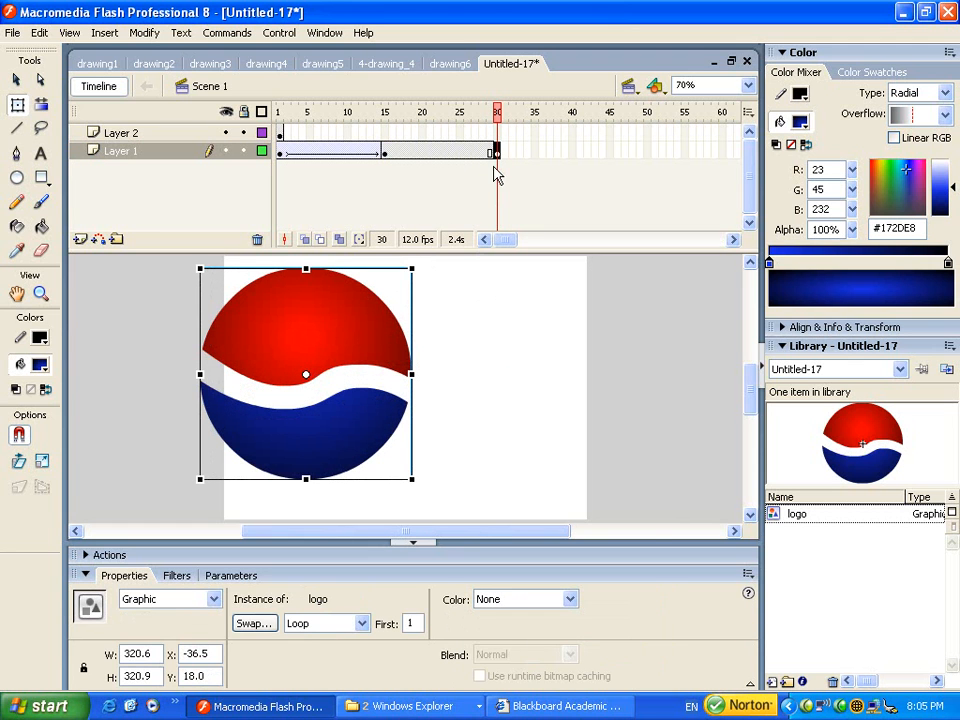
{"action": "left_click", "coordinate": [366, 316]}
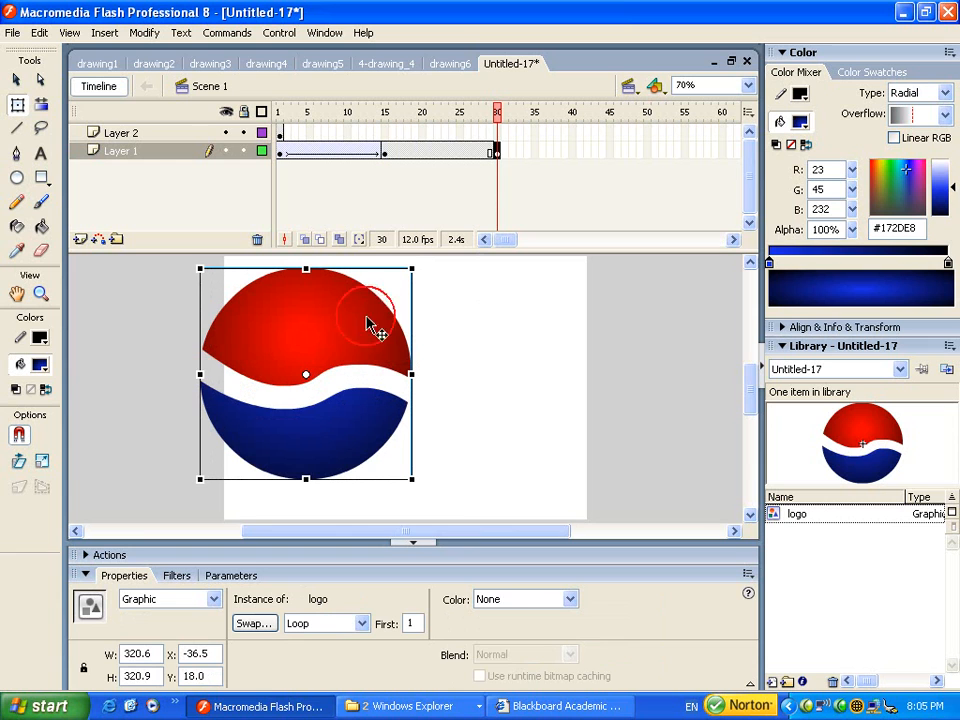
Apply an Alpha color effect of 0% to the enlarged logo at frame 30
{"action": "left_click", "coordinate": [529, 607]}
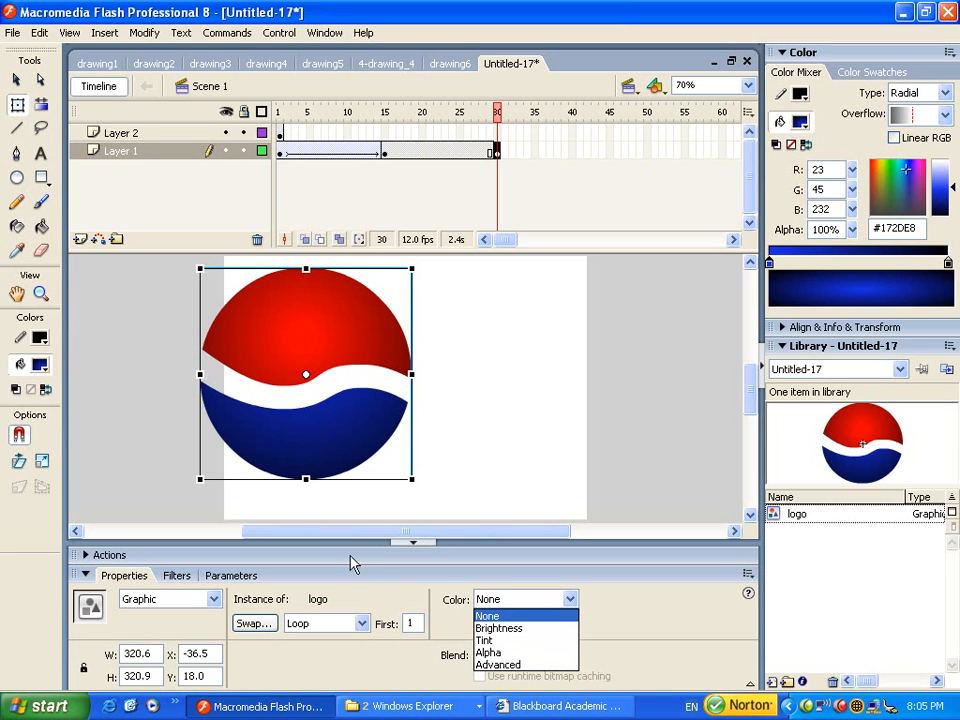
{"action": "left_click", "coordinate": [506, 653]}
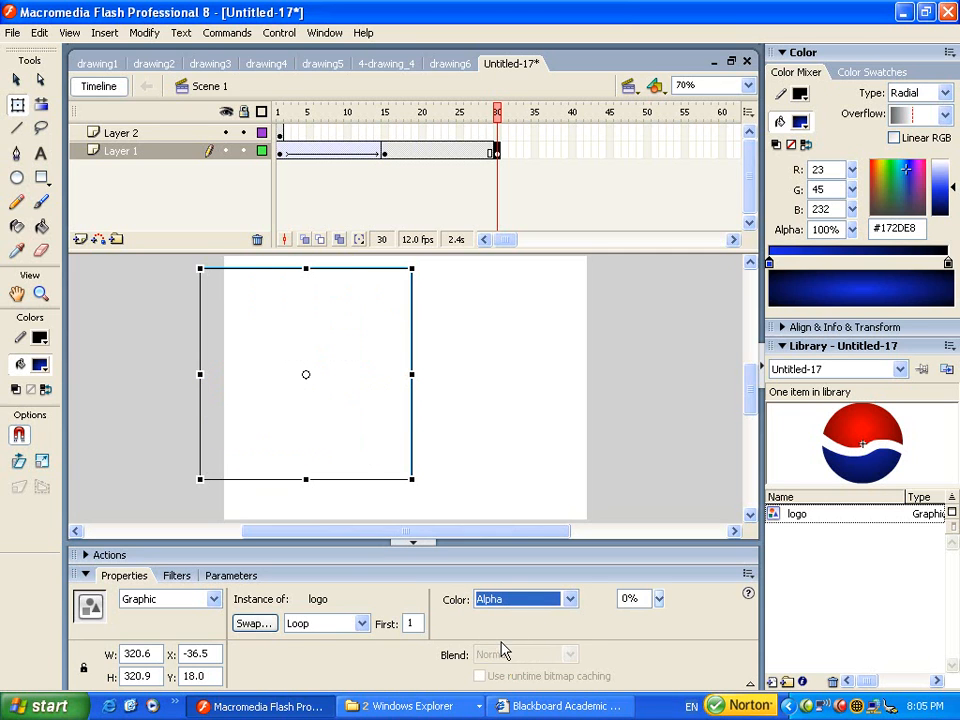
{"action": "left_click", "coordinate": [659, 601]}
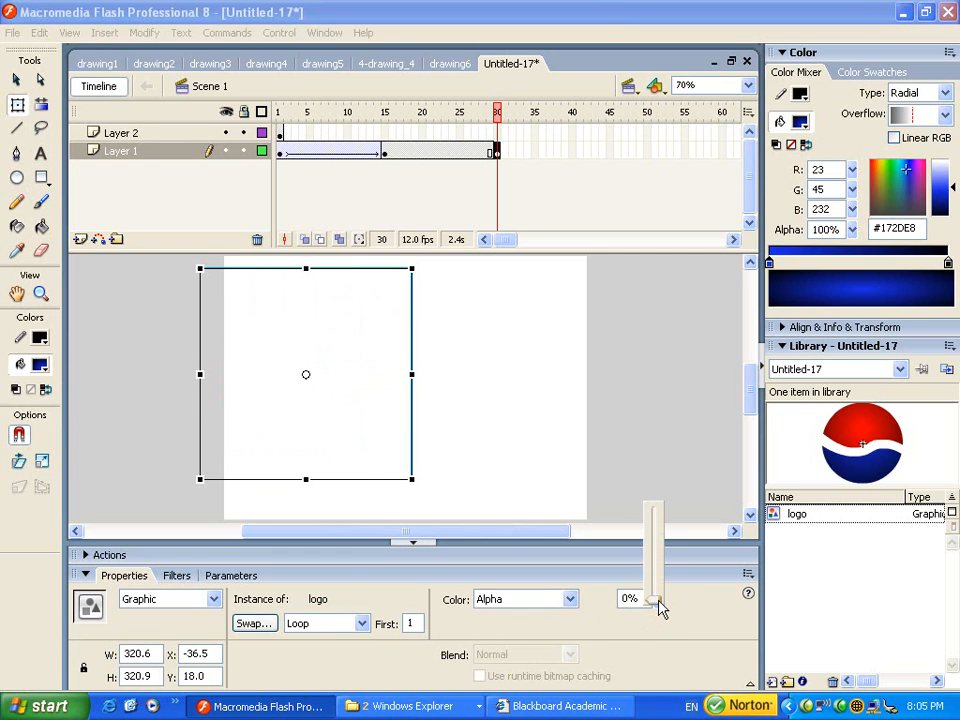
{"action": "mouse_move", "coordinate": [659, 607]}
{"action": "left_mouse_down"}
{"action": "mouse_move", "coordinate": [658, 551]}
{"action": "mouse_move", "coordinate": [660, 616]}
{"action": "left_mouse_up"}
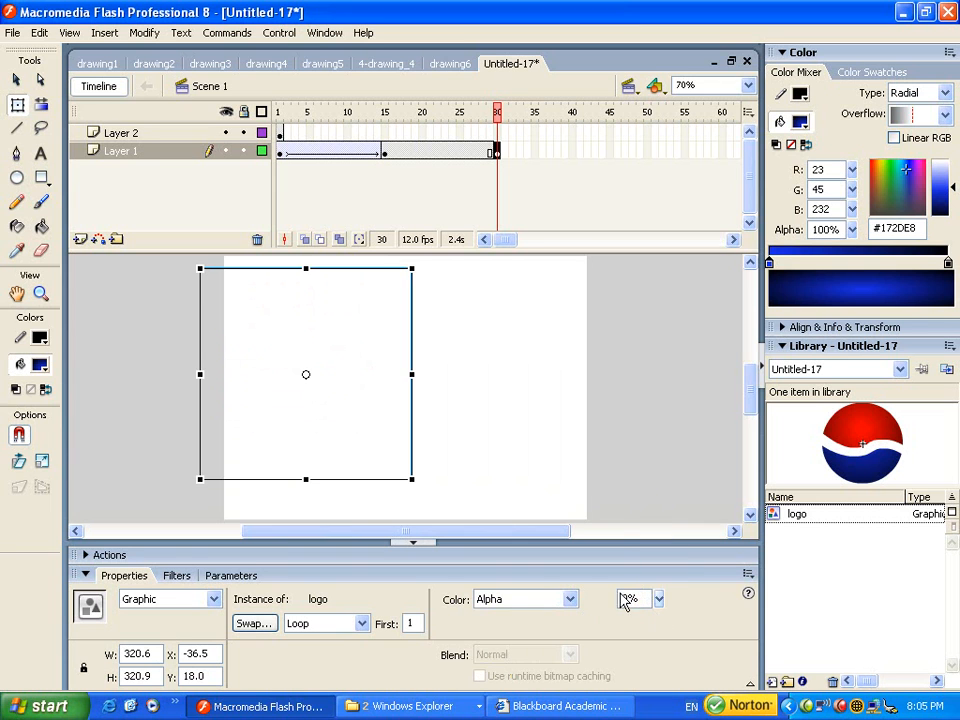
Apply a Motion tween between frames 15 and 30 of Layer 1 and scrub through it to preview the fade-out
{"action": "left_click", "coordinate": [401, 153]}
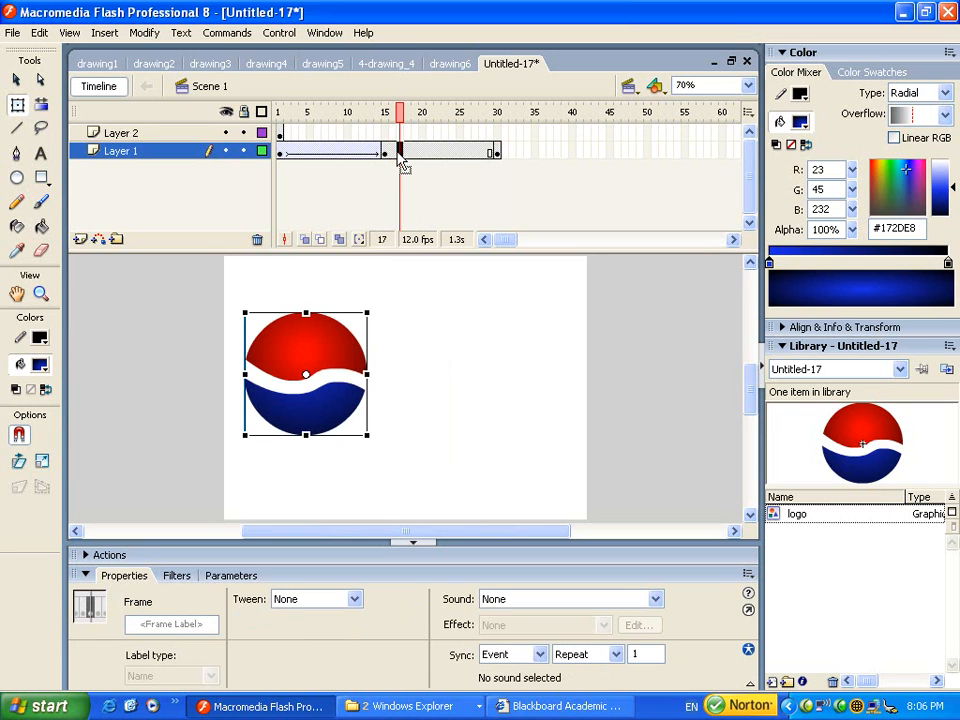
{"action": "left_click", "coordinate": [316, 600]}
{"action": "left_click", "coordinate": [311, 627]}
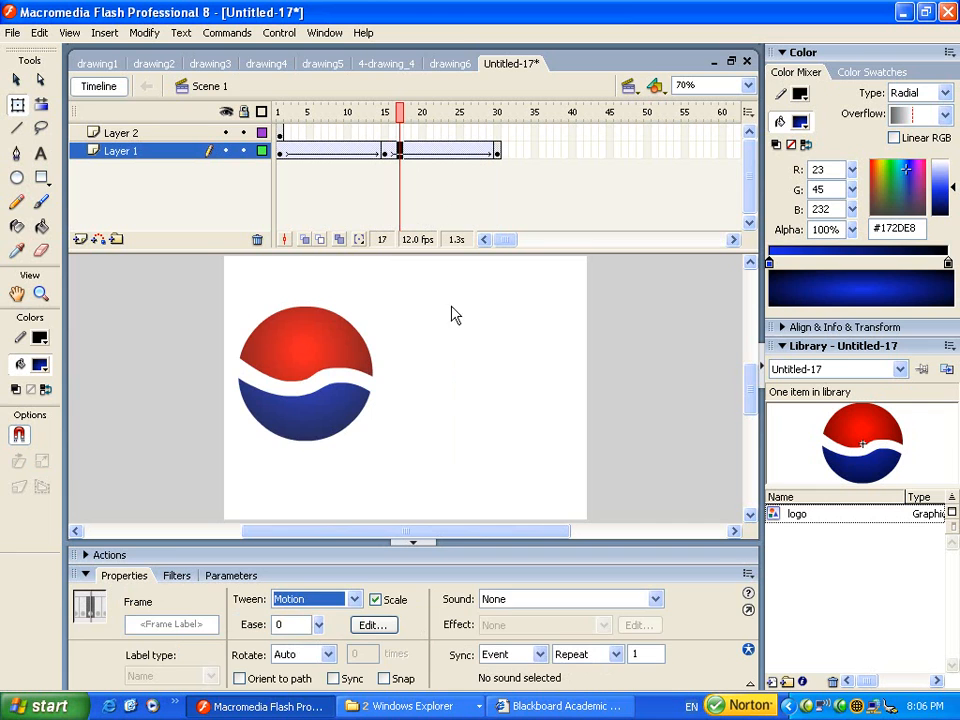
{"action": "mouse_move", "coordinate": [404, 115]}
{"action": "left_mouse_down"}
{"action": "mouse_move", "coordinate": [349, 107]}
{"action": "mouse_move", "coordinate": [390, 108]}
{"action": "left_mouse_up"}
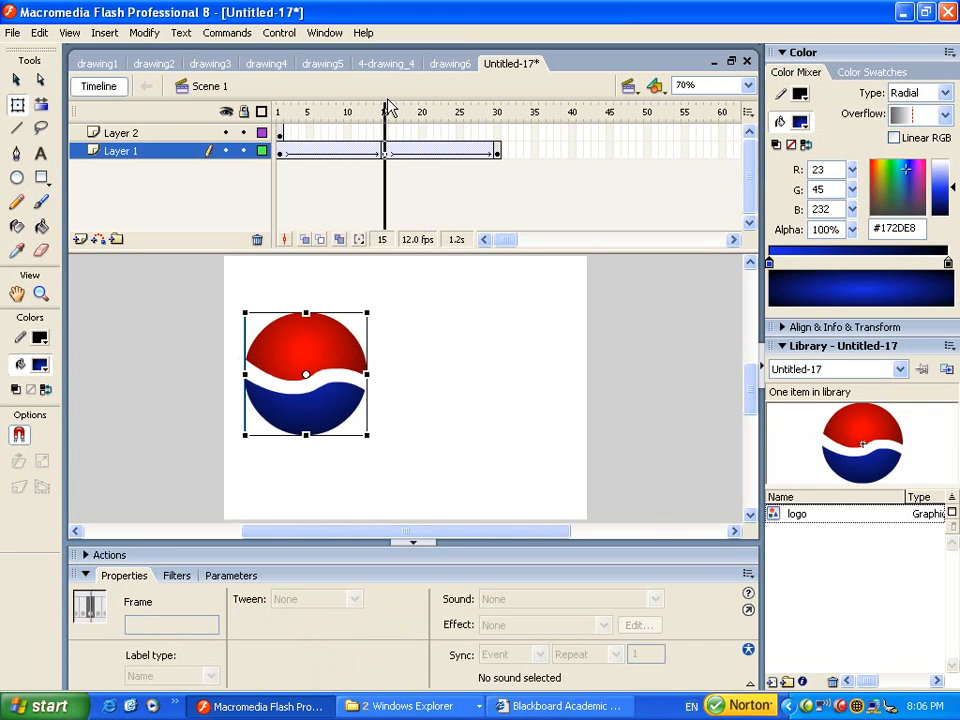
{"action": "left_click_drag", "start_coordinate": [390, 108], "coordinate": [490, 111]}
Make Layer 2 the active layer and go to frame 1
{"action": "left_click", "coordinate": [128, 133]}
{"action": "left_click", "coordinate": [281, 112]}
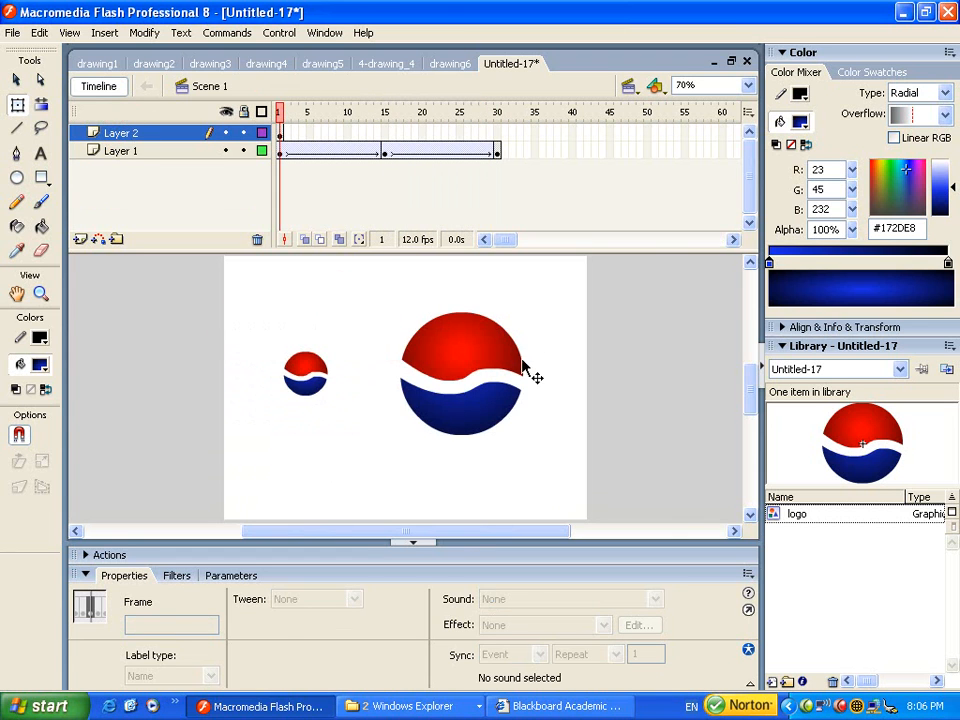